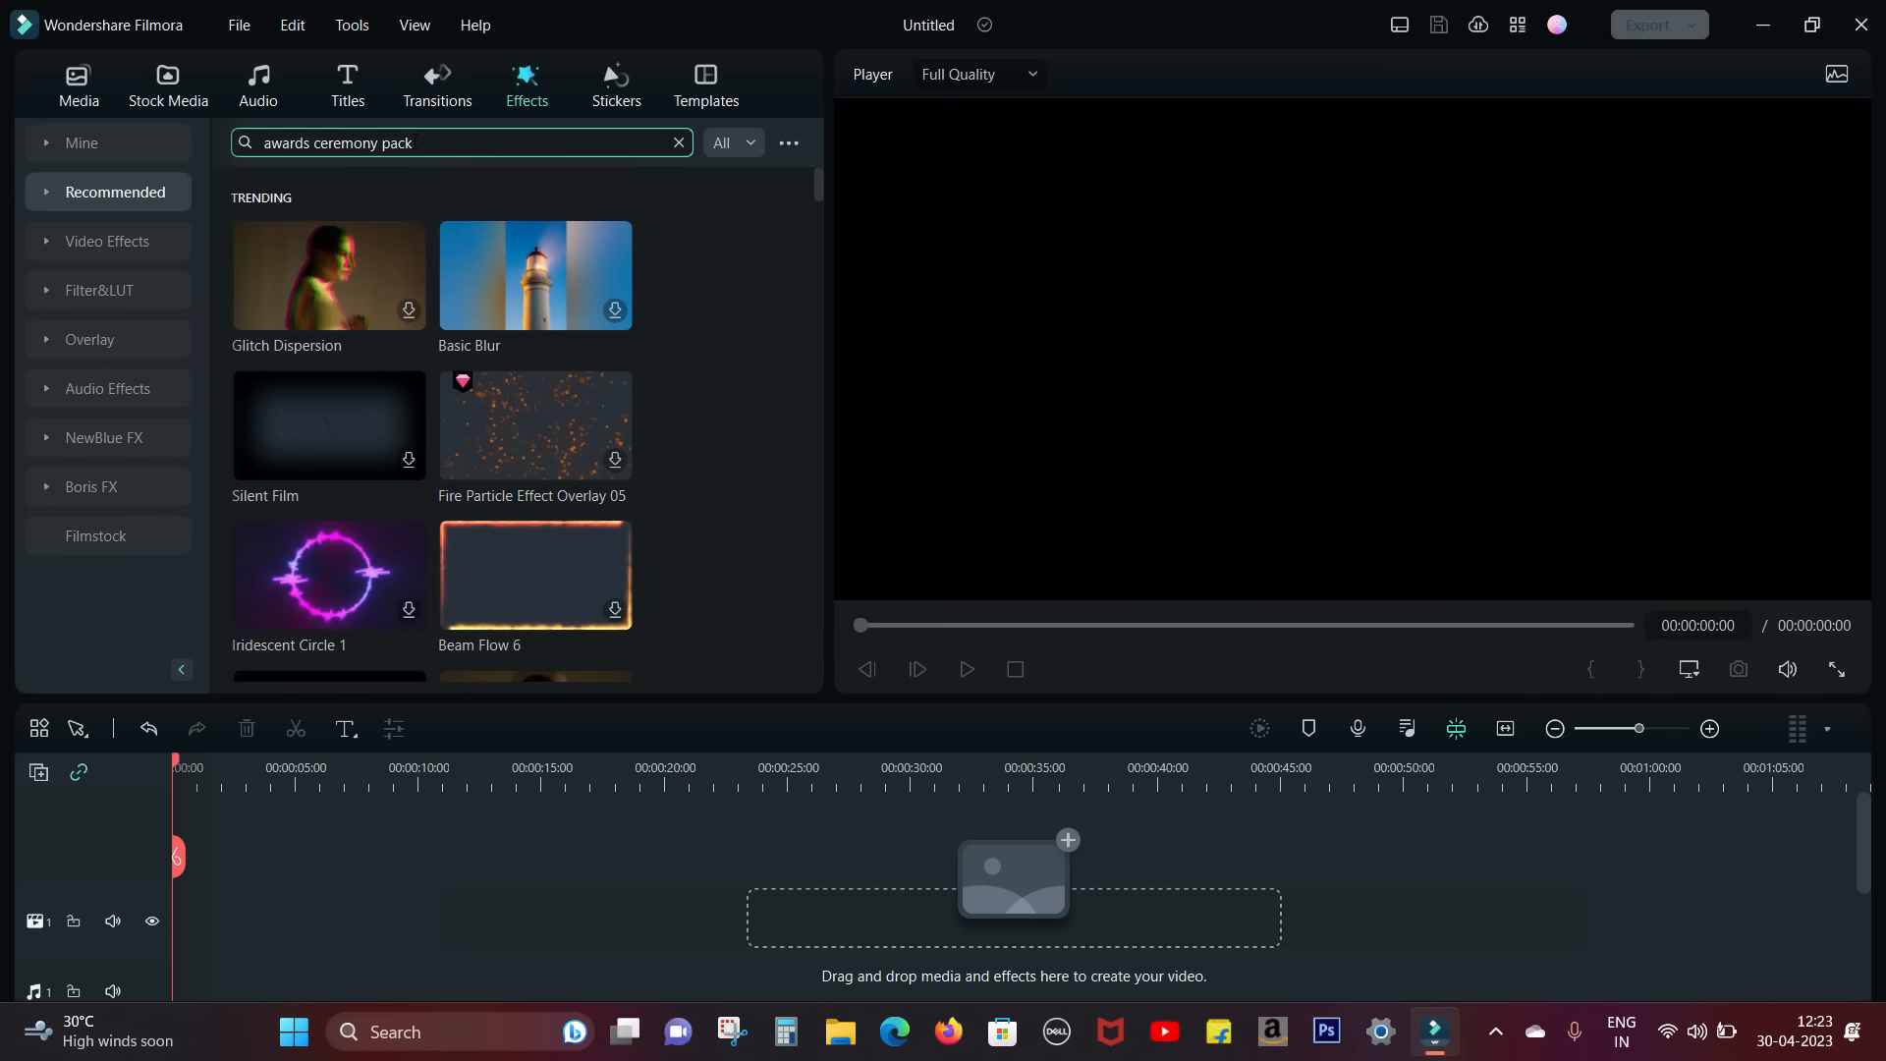
Step: Preview the Awards Ceremony Pack single-diamond and three-diamond effects, plus Awards Ceremony Overlay 04
left_click(329, 242)
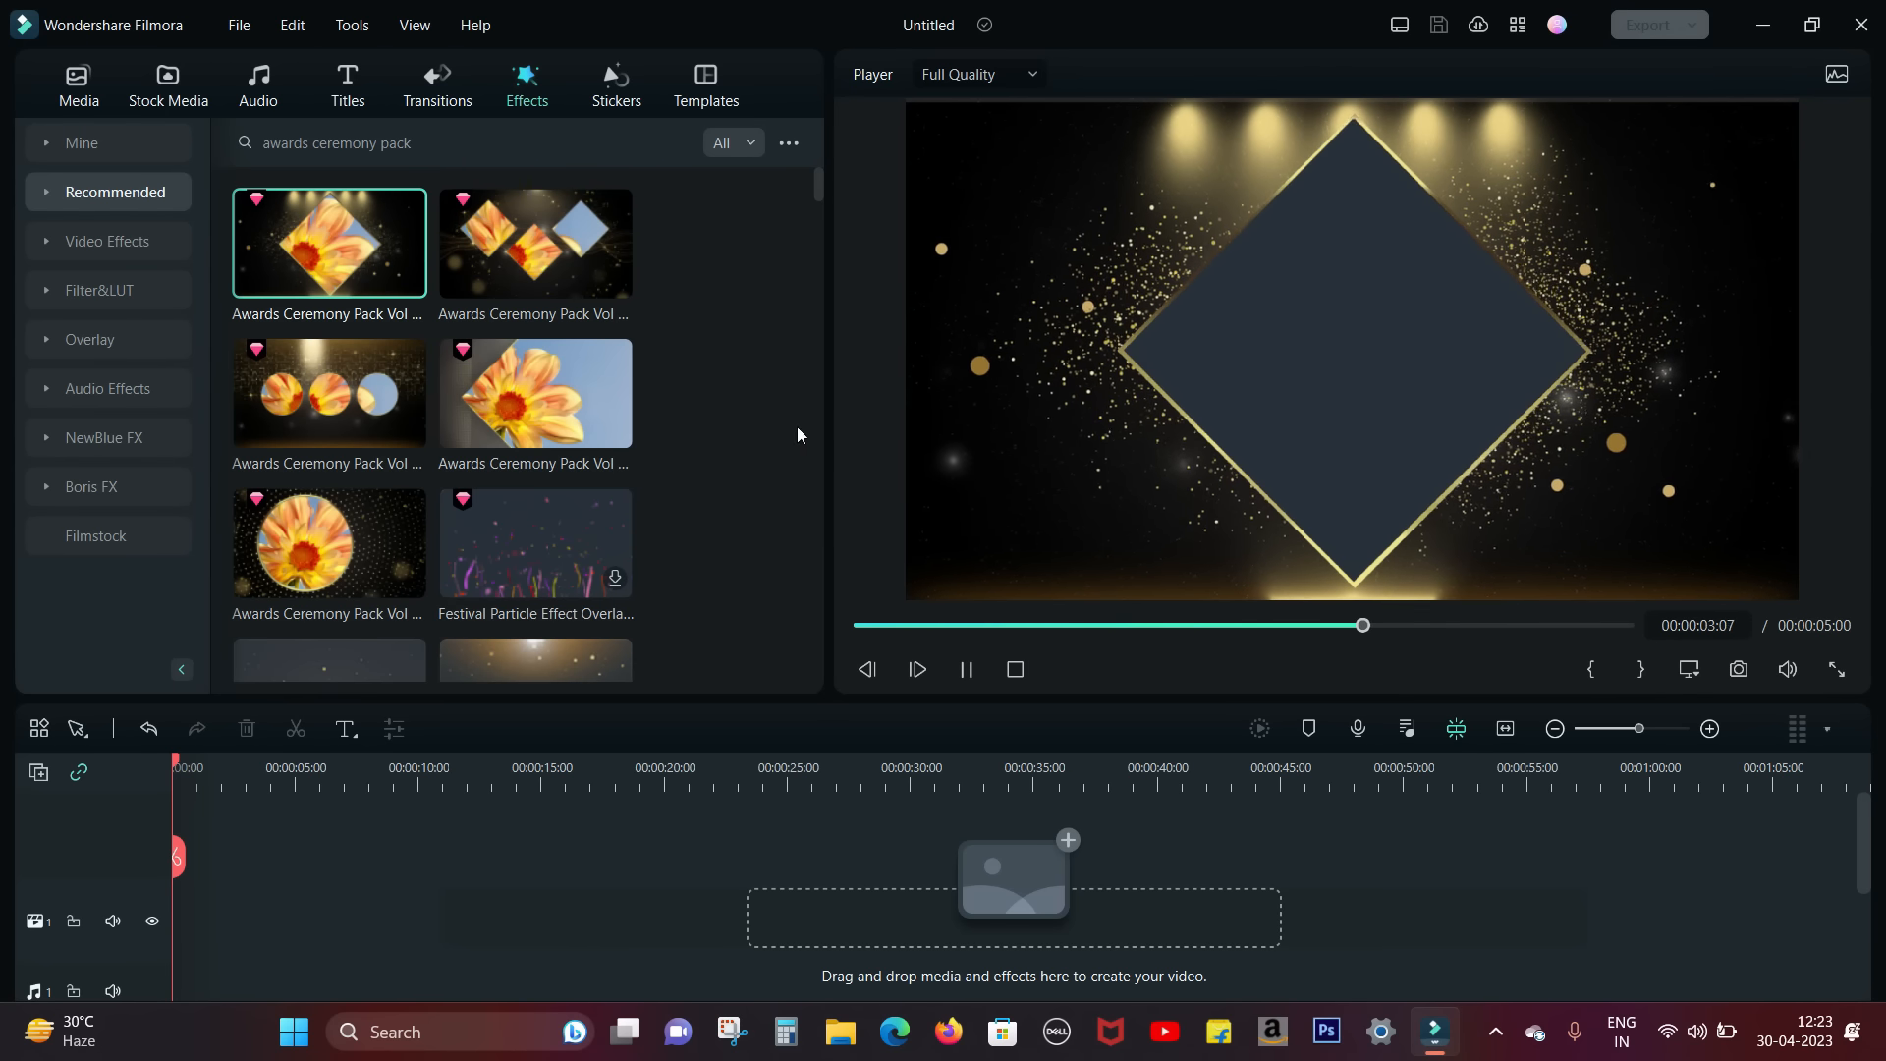
left_click(557, 259)
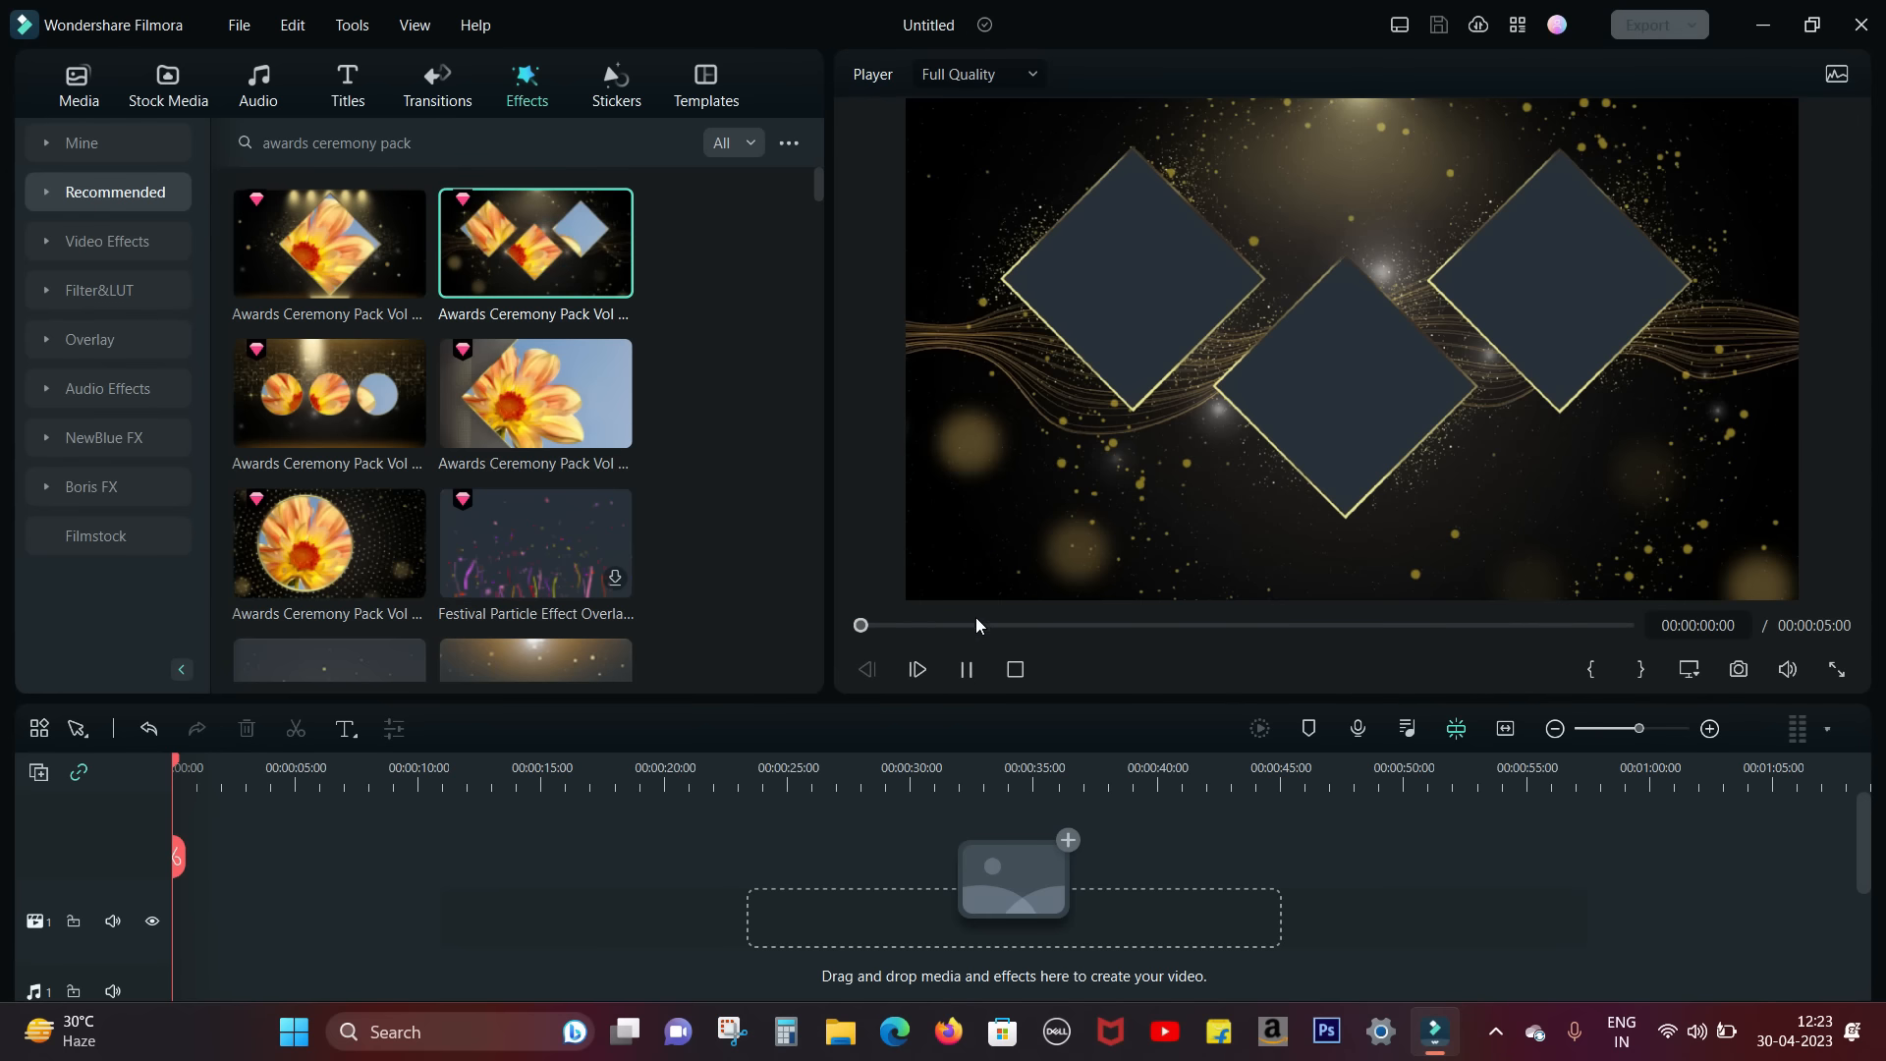
scroll(734, 433, "down", 2)
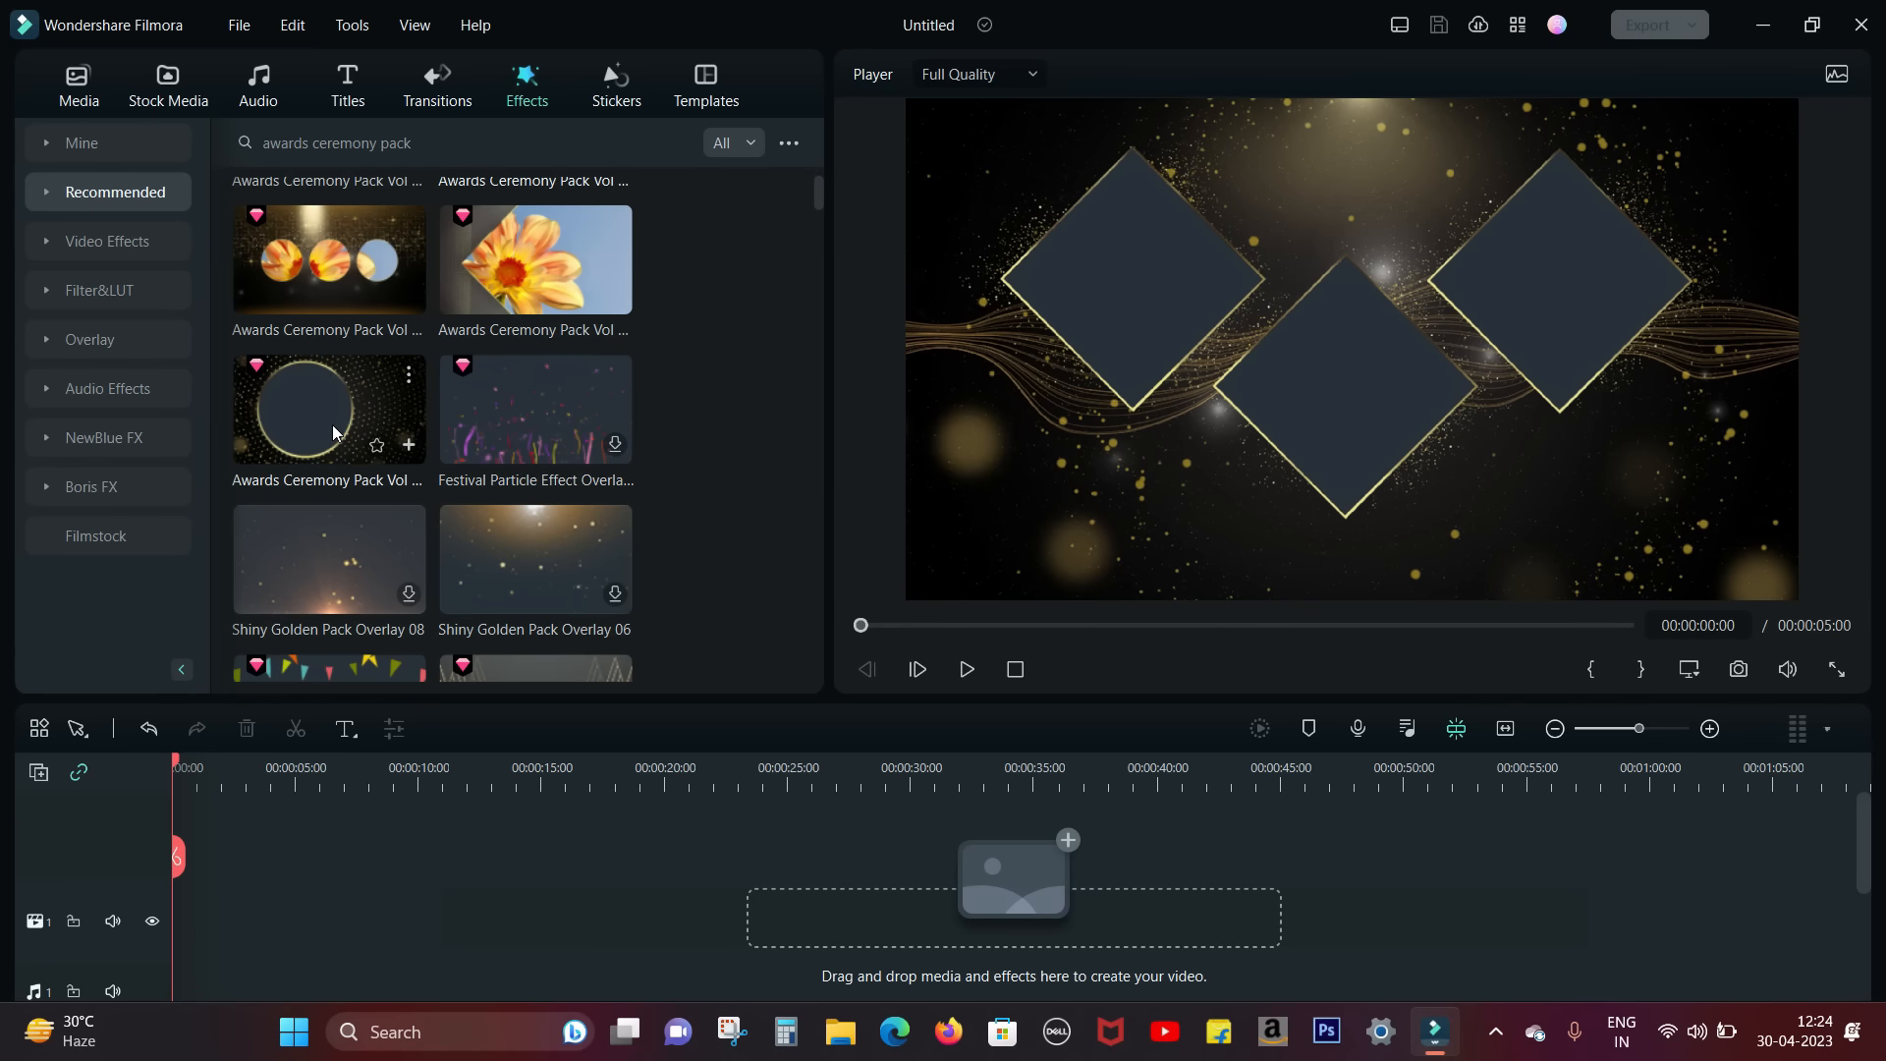
scroll(334, 433, "down", 5)
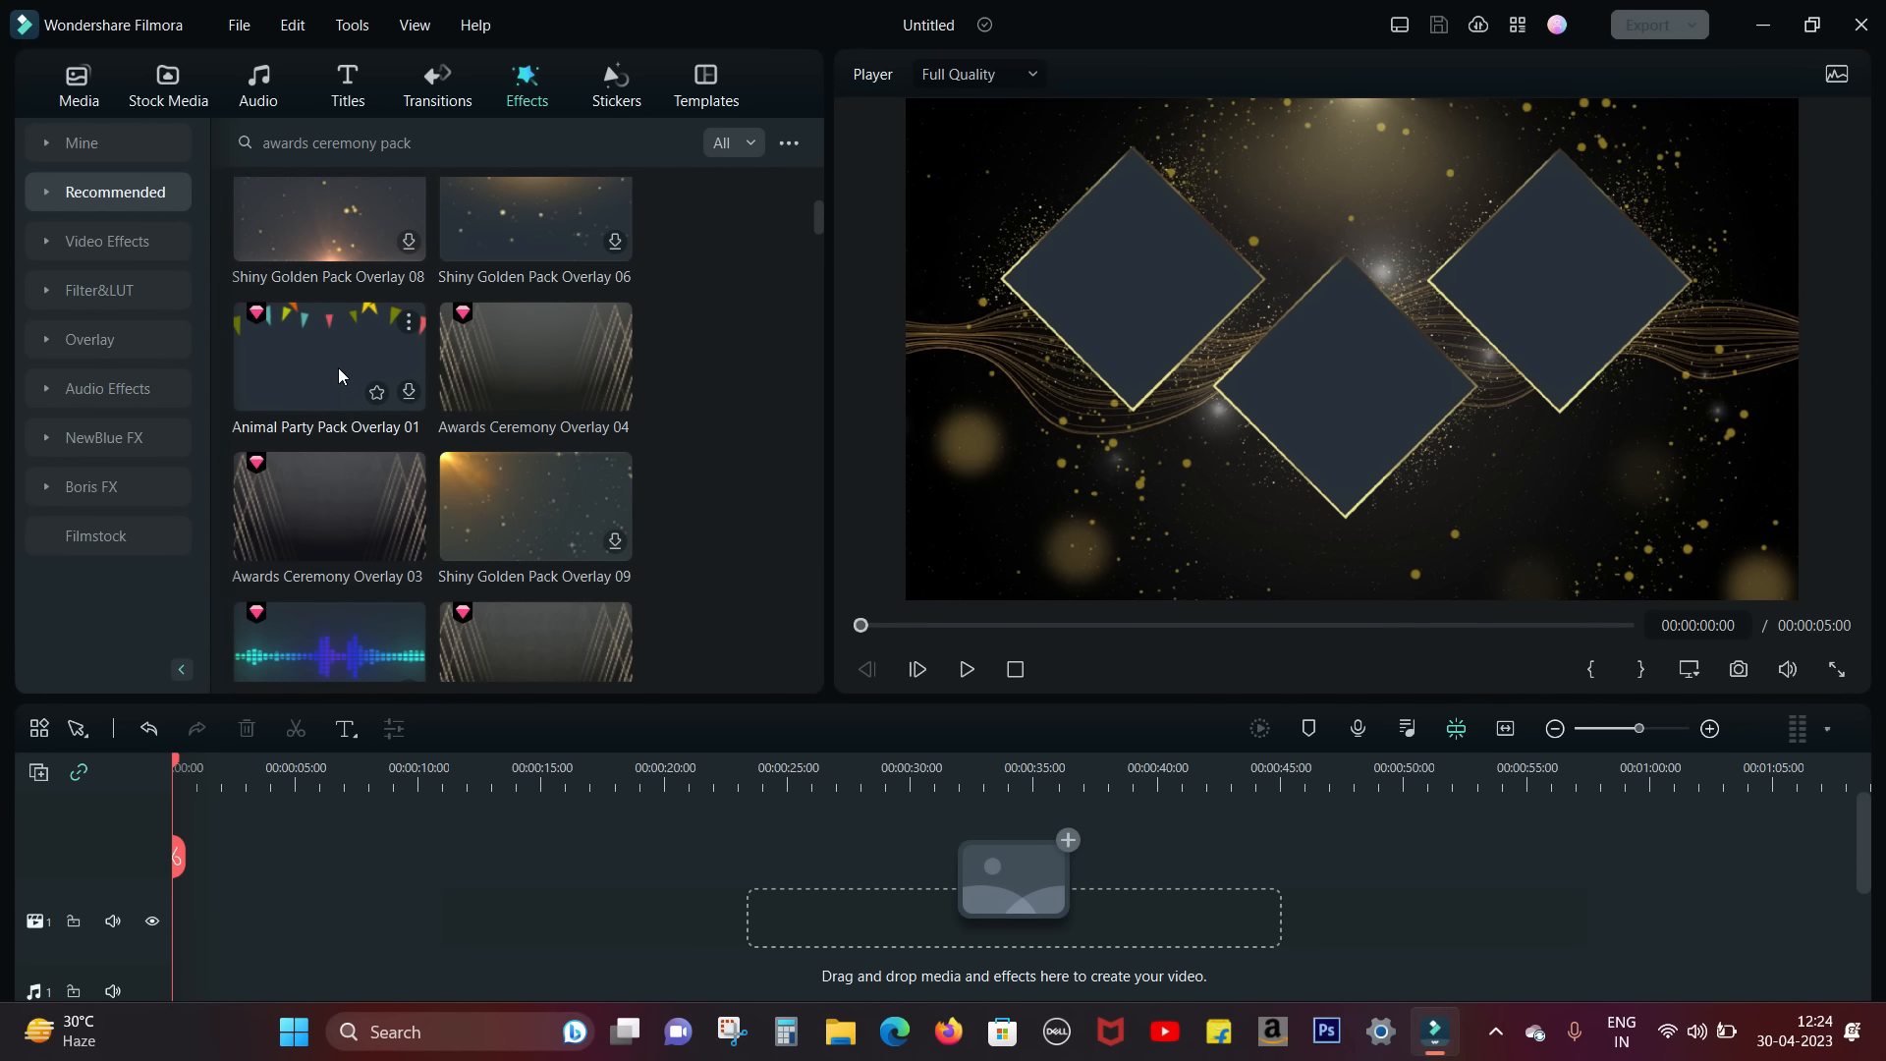
left_click(519, 362)
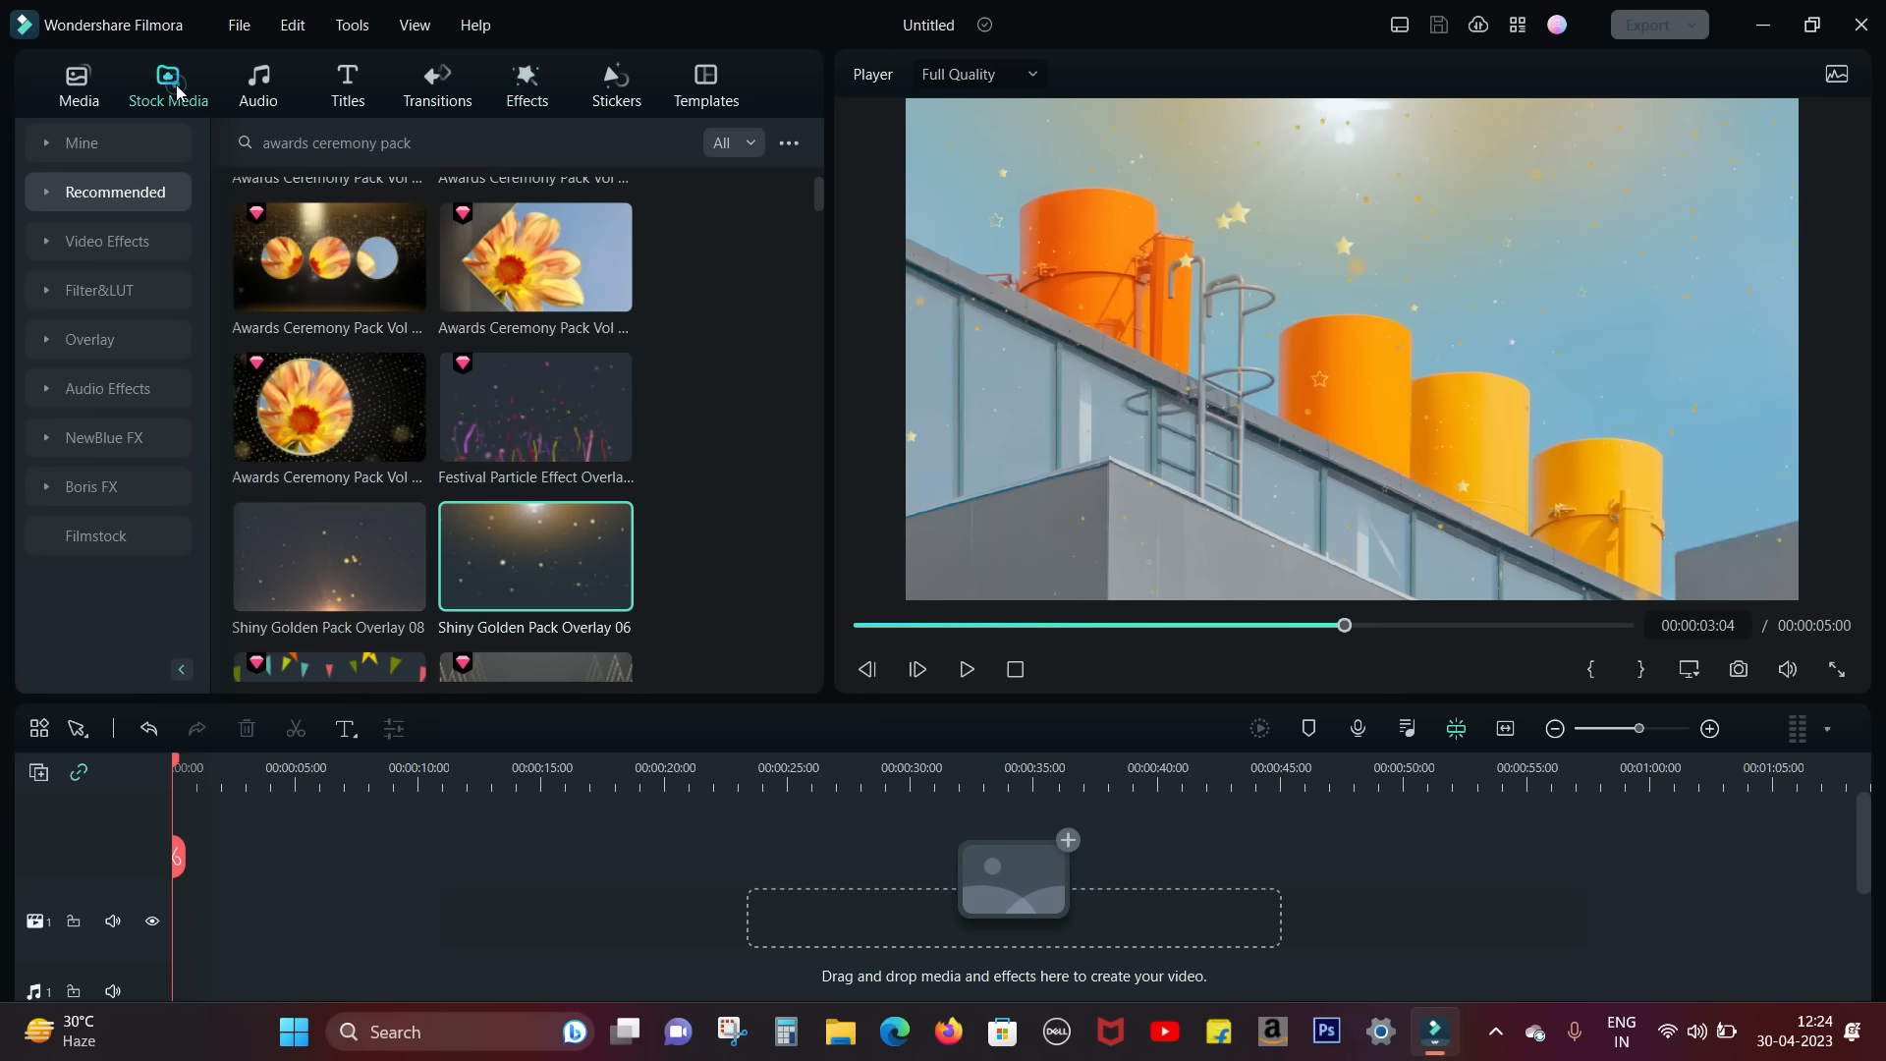
Step: Add the downloaded stock clip of three medal-wearing athletes at the timeline start, match the project to 3840 x 2160 23.97fps, and play it
left_click(172, 86)
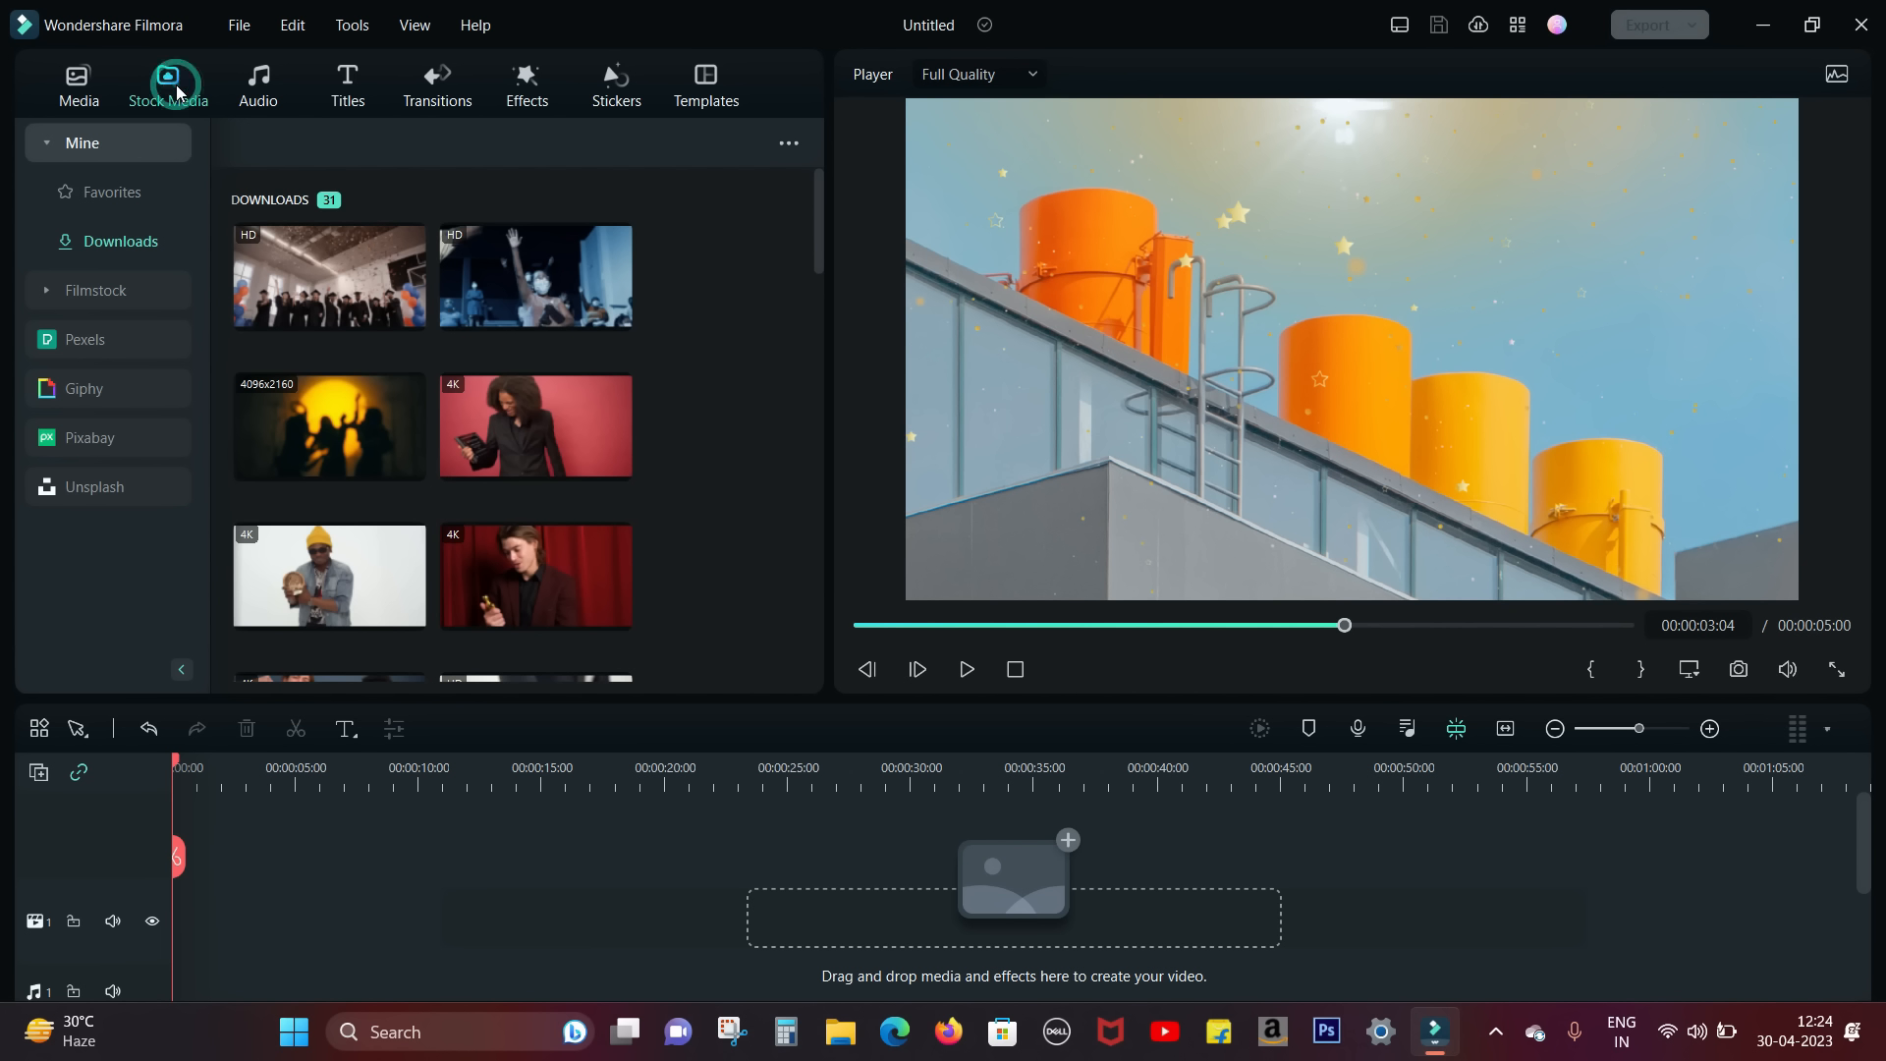
scroll(324, 422, "down", 3)
left_click_drag(320, 442, 203, 924)
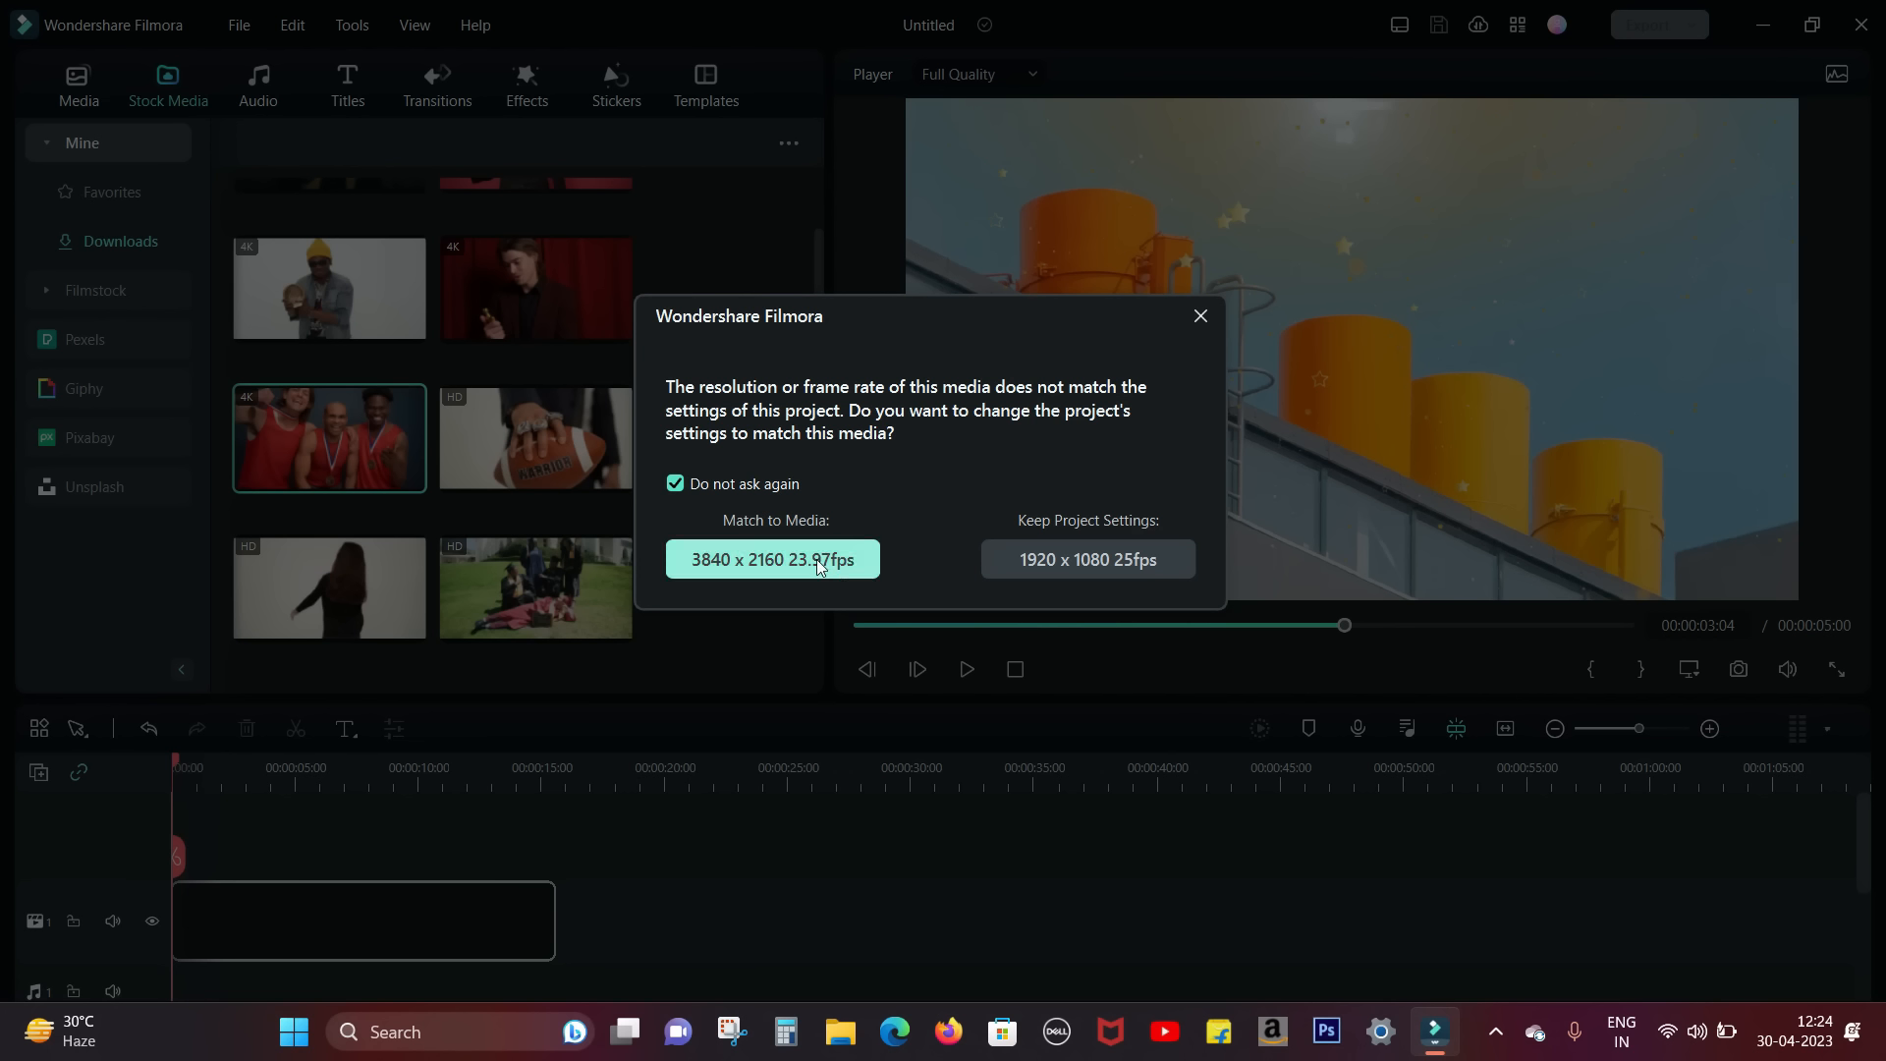
left_click(774, 558)
left_click(967, 669)
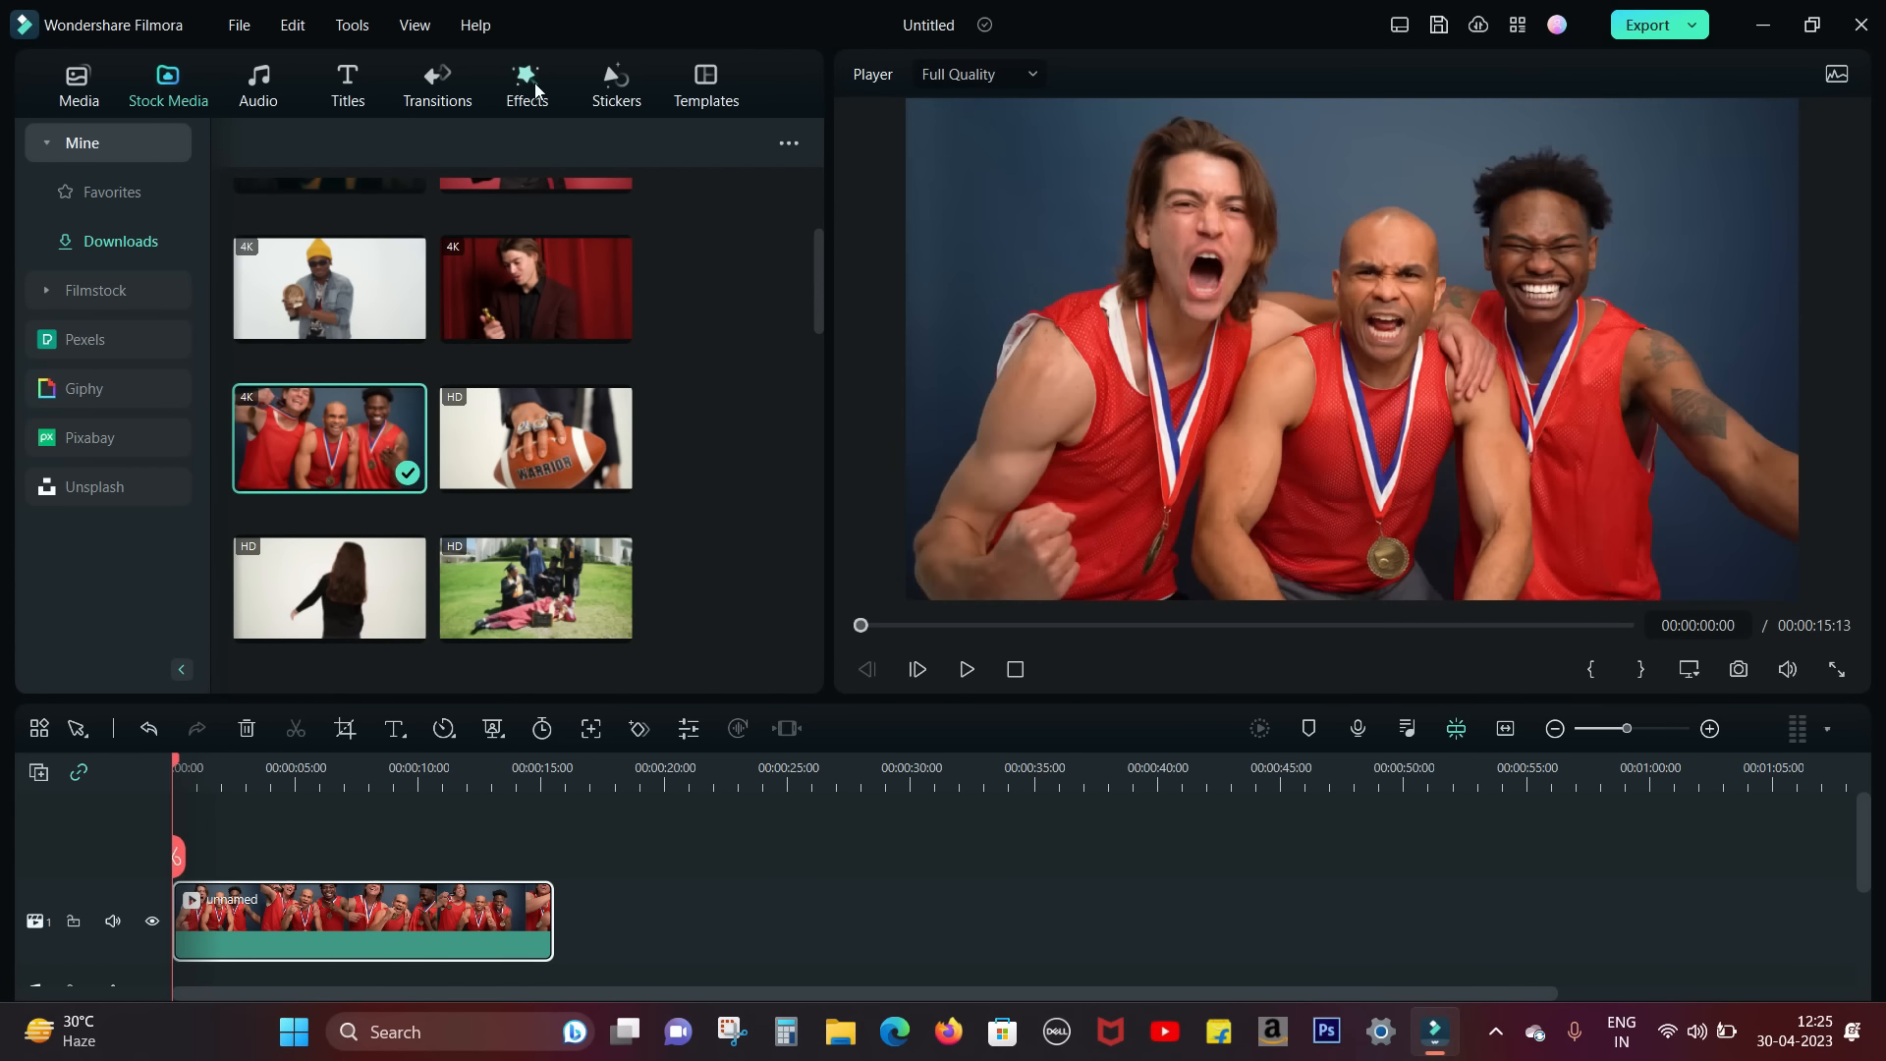
Step: Place the downloaded three-diamond Awards Ceremony Pack effect above the athletes clip at the timeline start
left_click(535, 88)
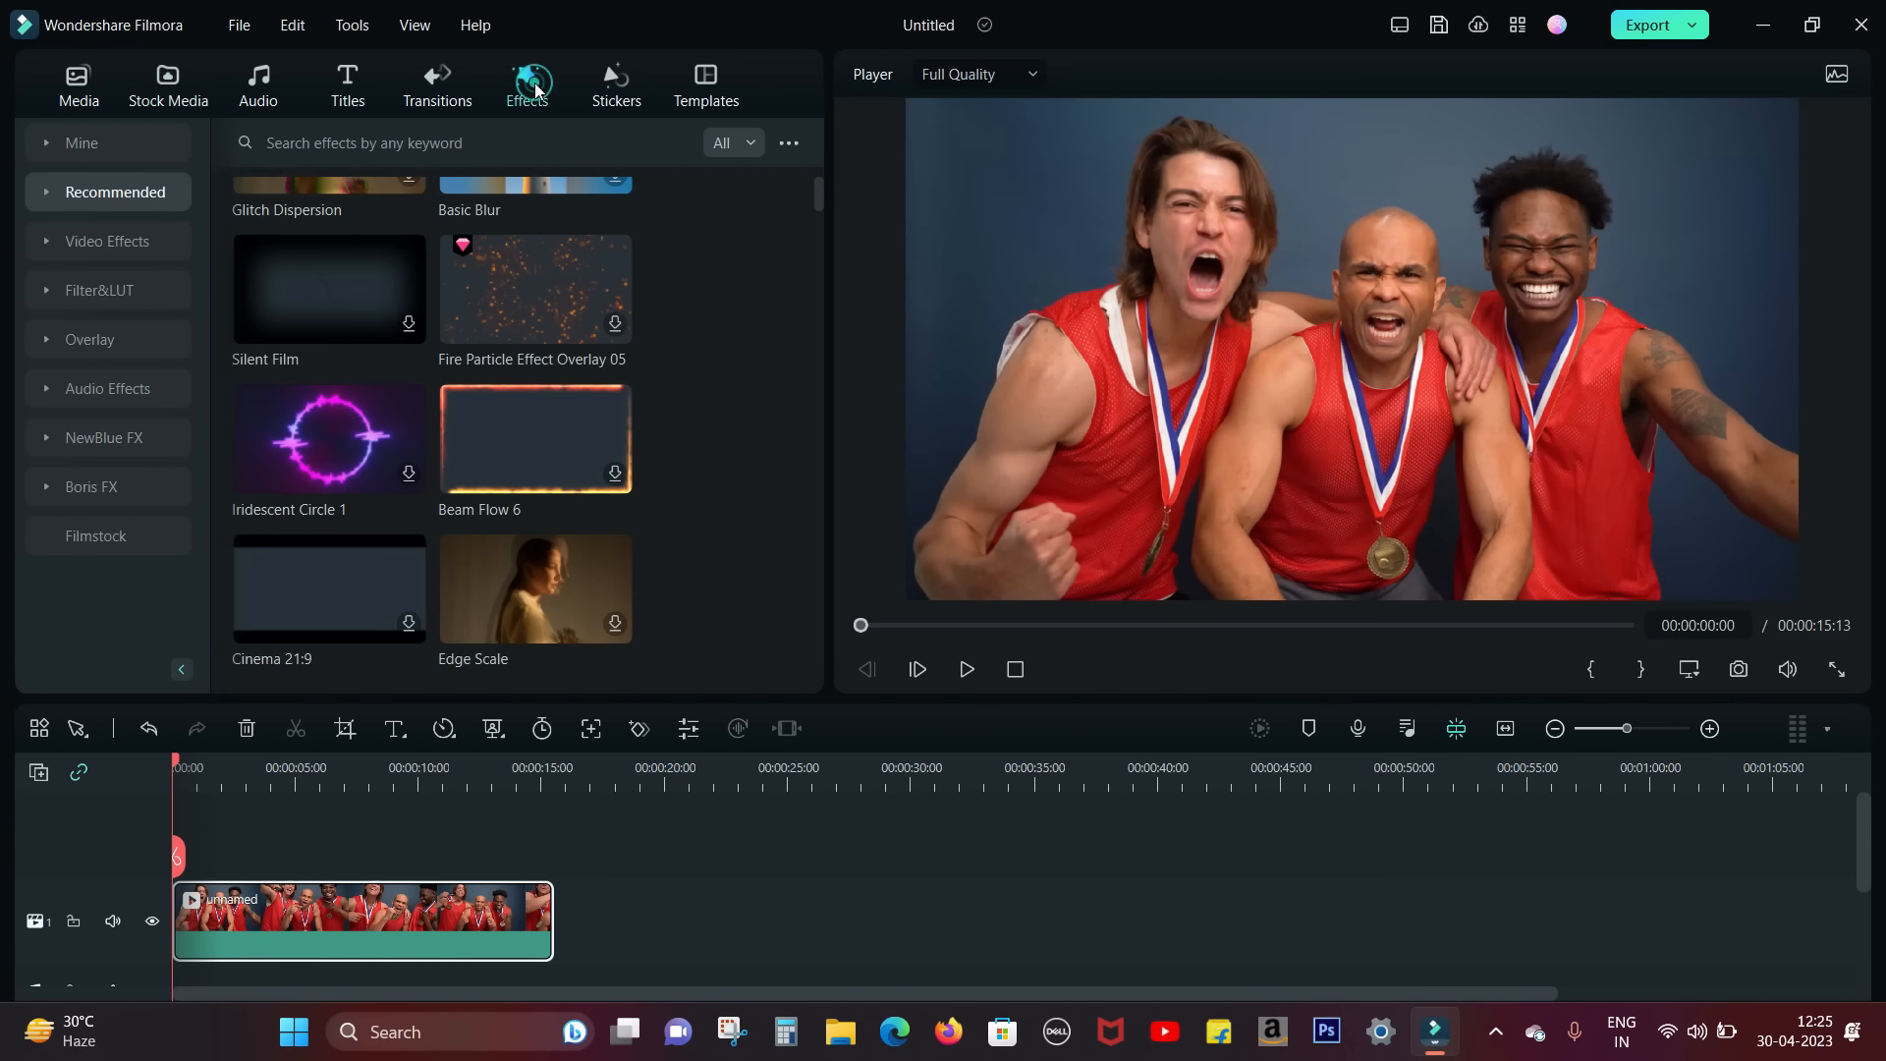
left_click(55, 146)
left_click(99, 245)
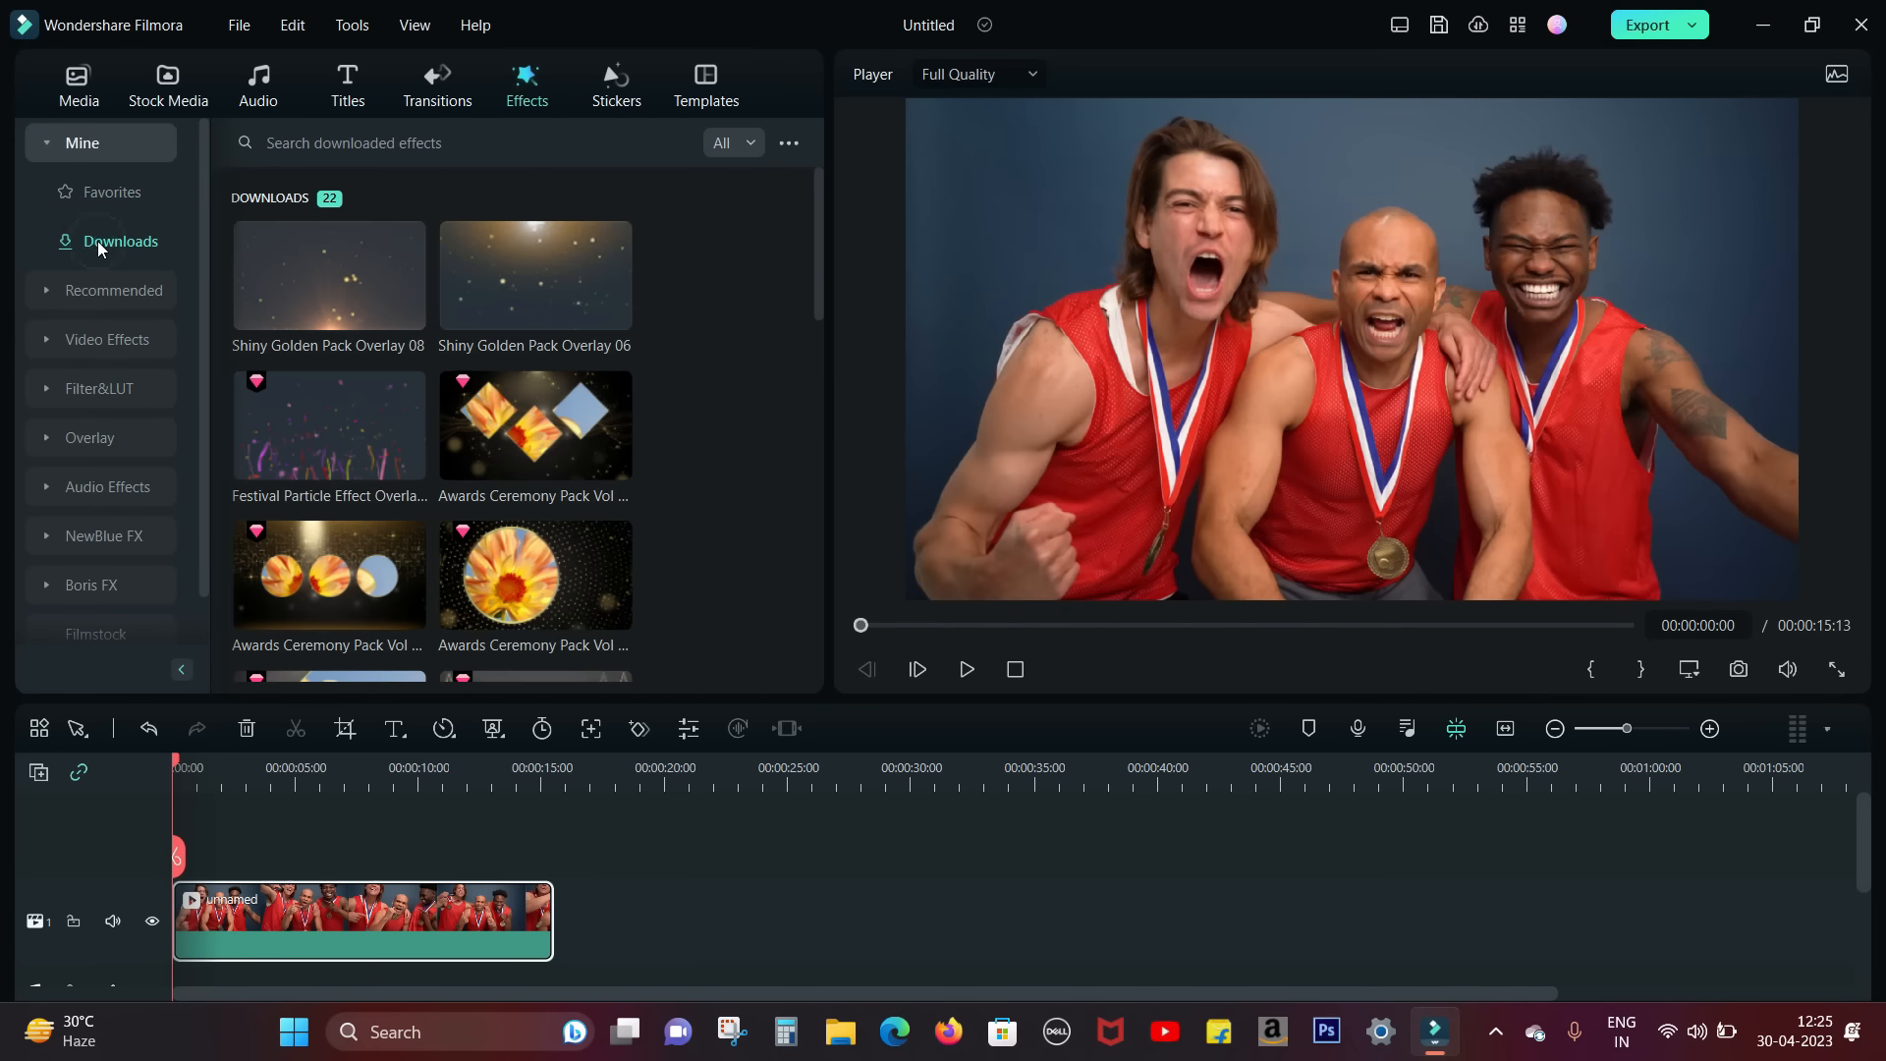
left_click_drag(536, 425, 175, 899)
Step: Adjust the athletes clip's framing so each face sits inside a diamond frame, and play the result
left_click(1305, 380)
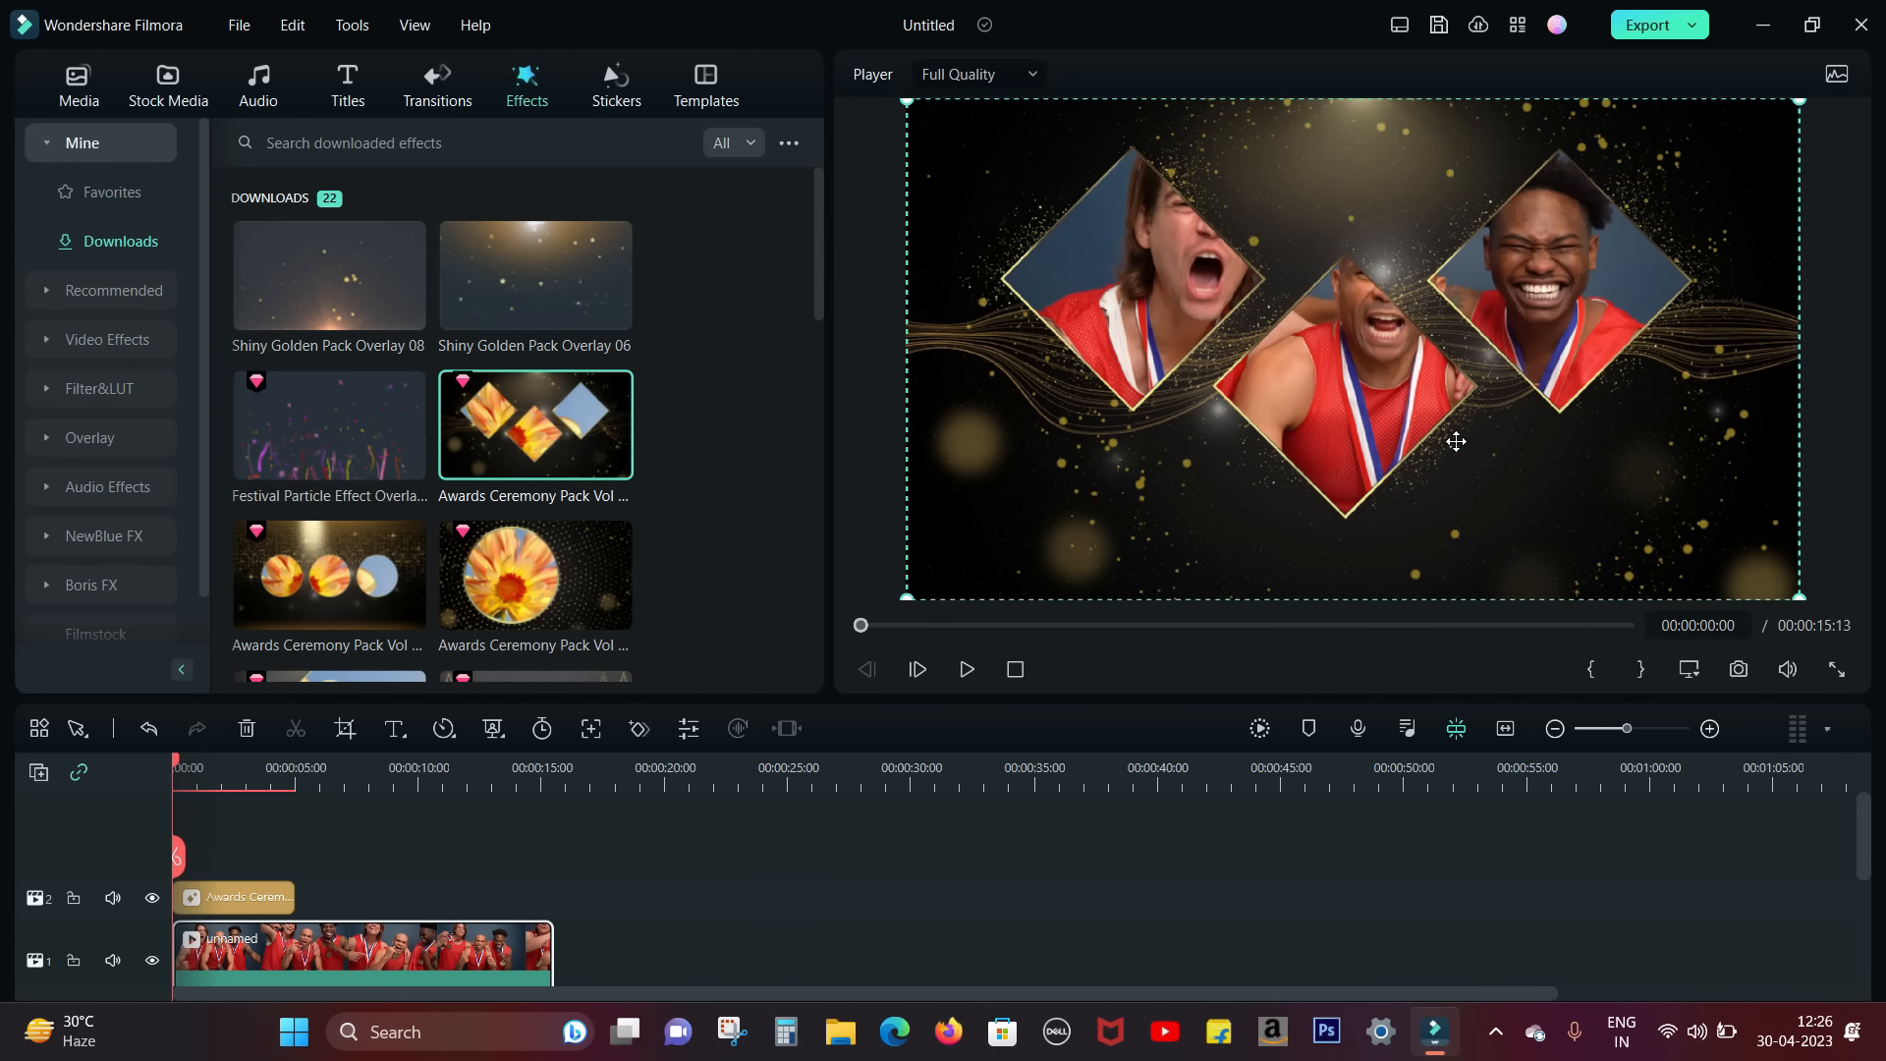
left_click_drag(1766, 167, 1799, 135)
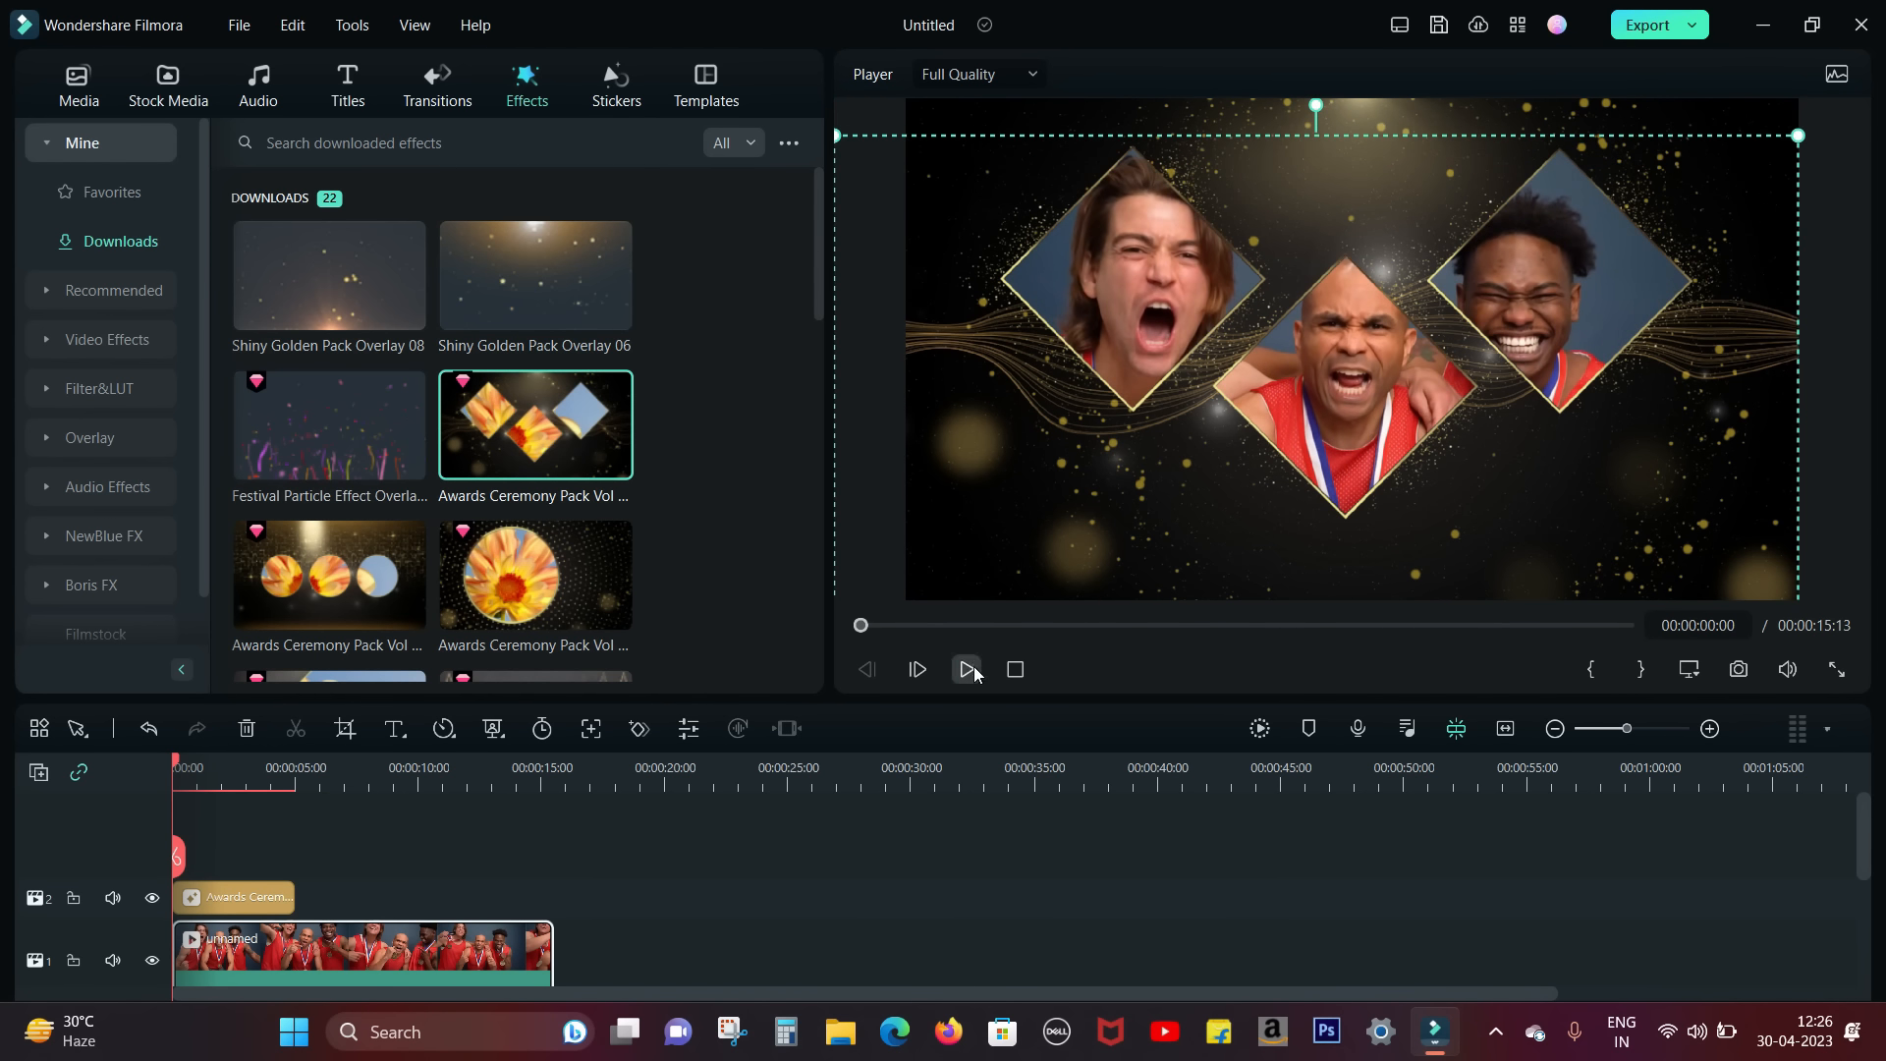
left_click(971, 670)
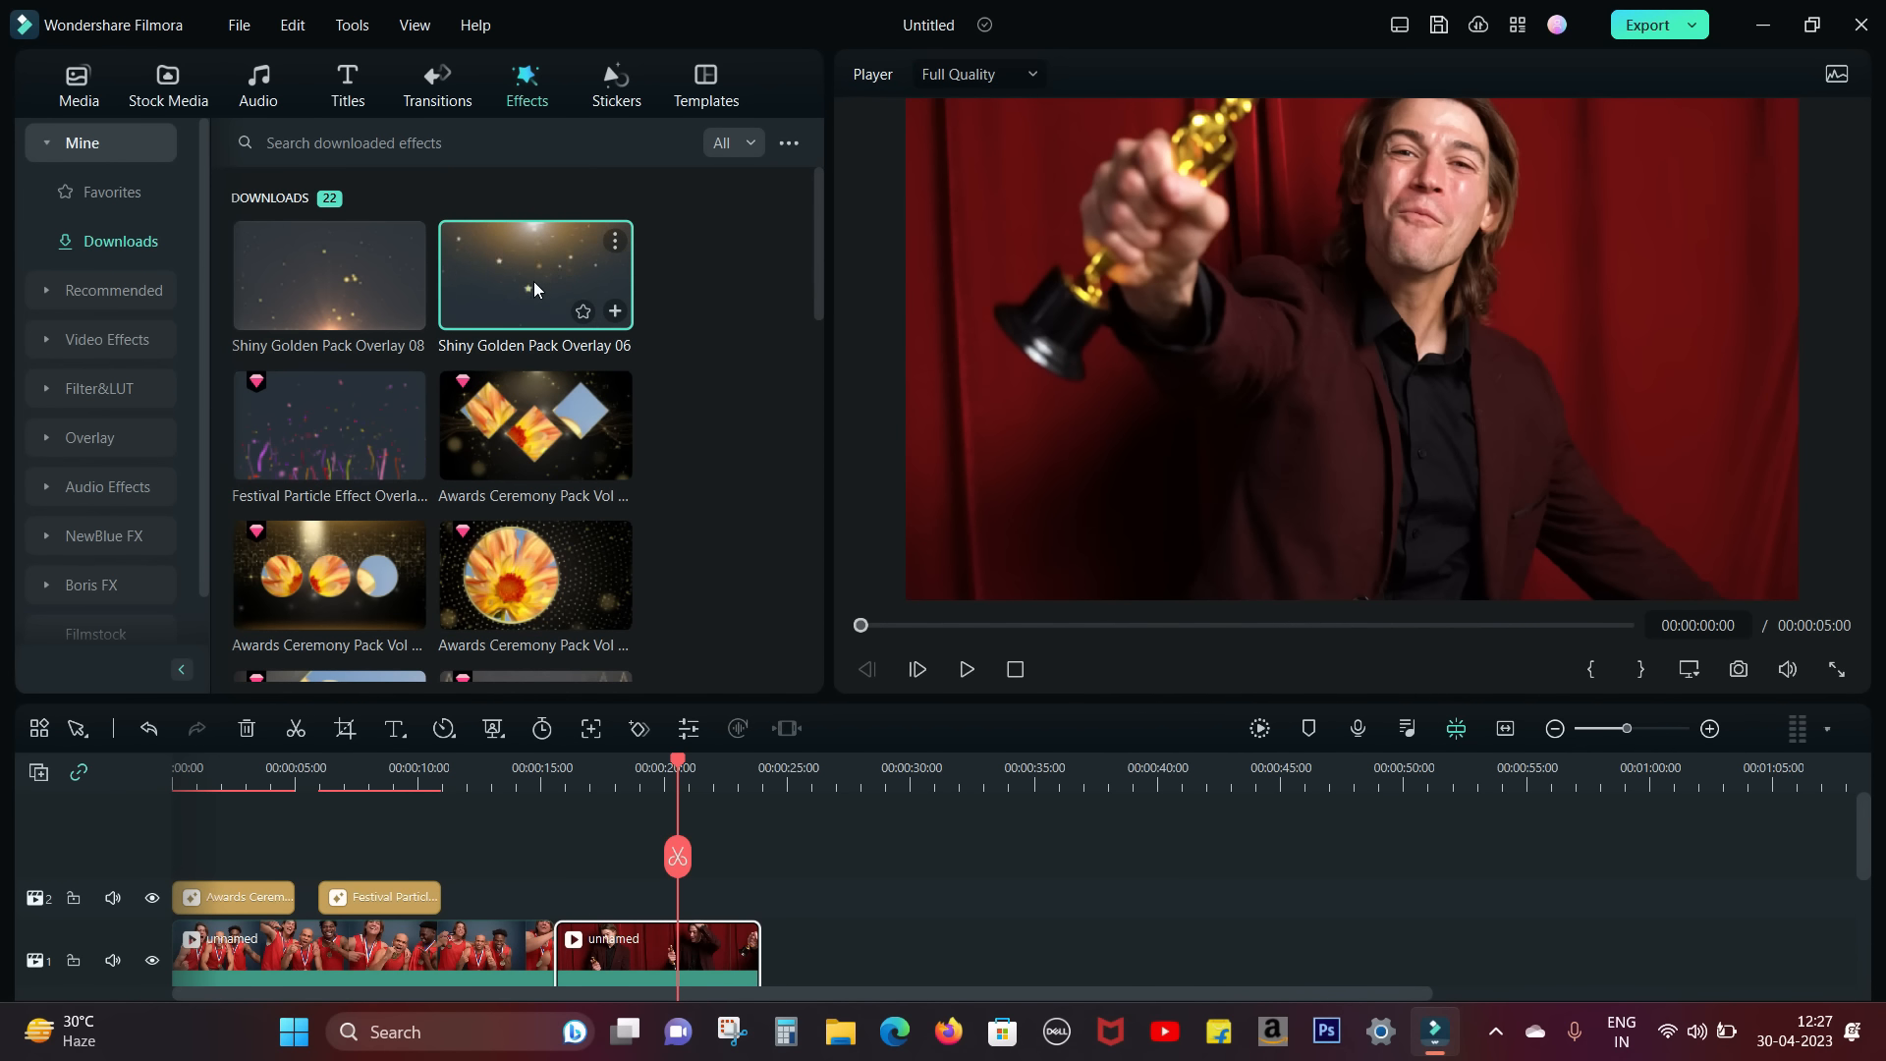
Step: Place Shiny Golden Pack Overlay 08 at the start of the red-curtain trophy clip and play the result from there
left_click(320, 279)
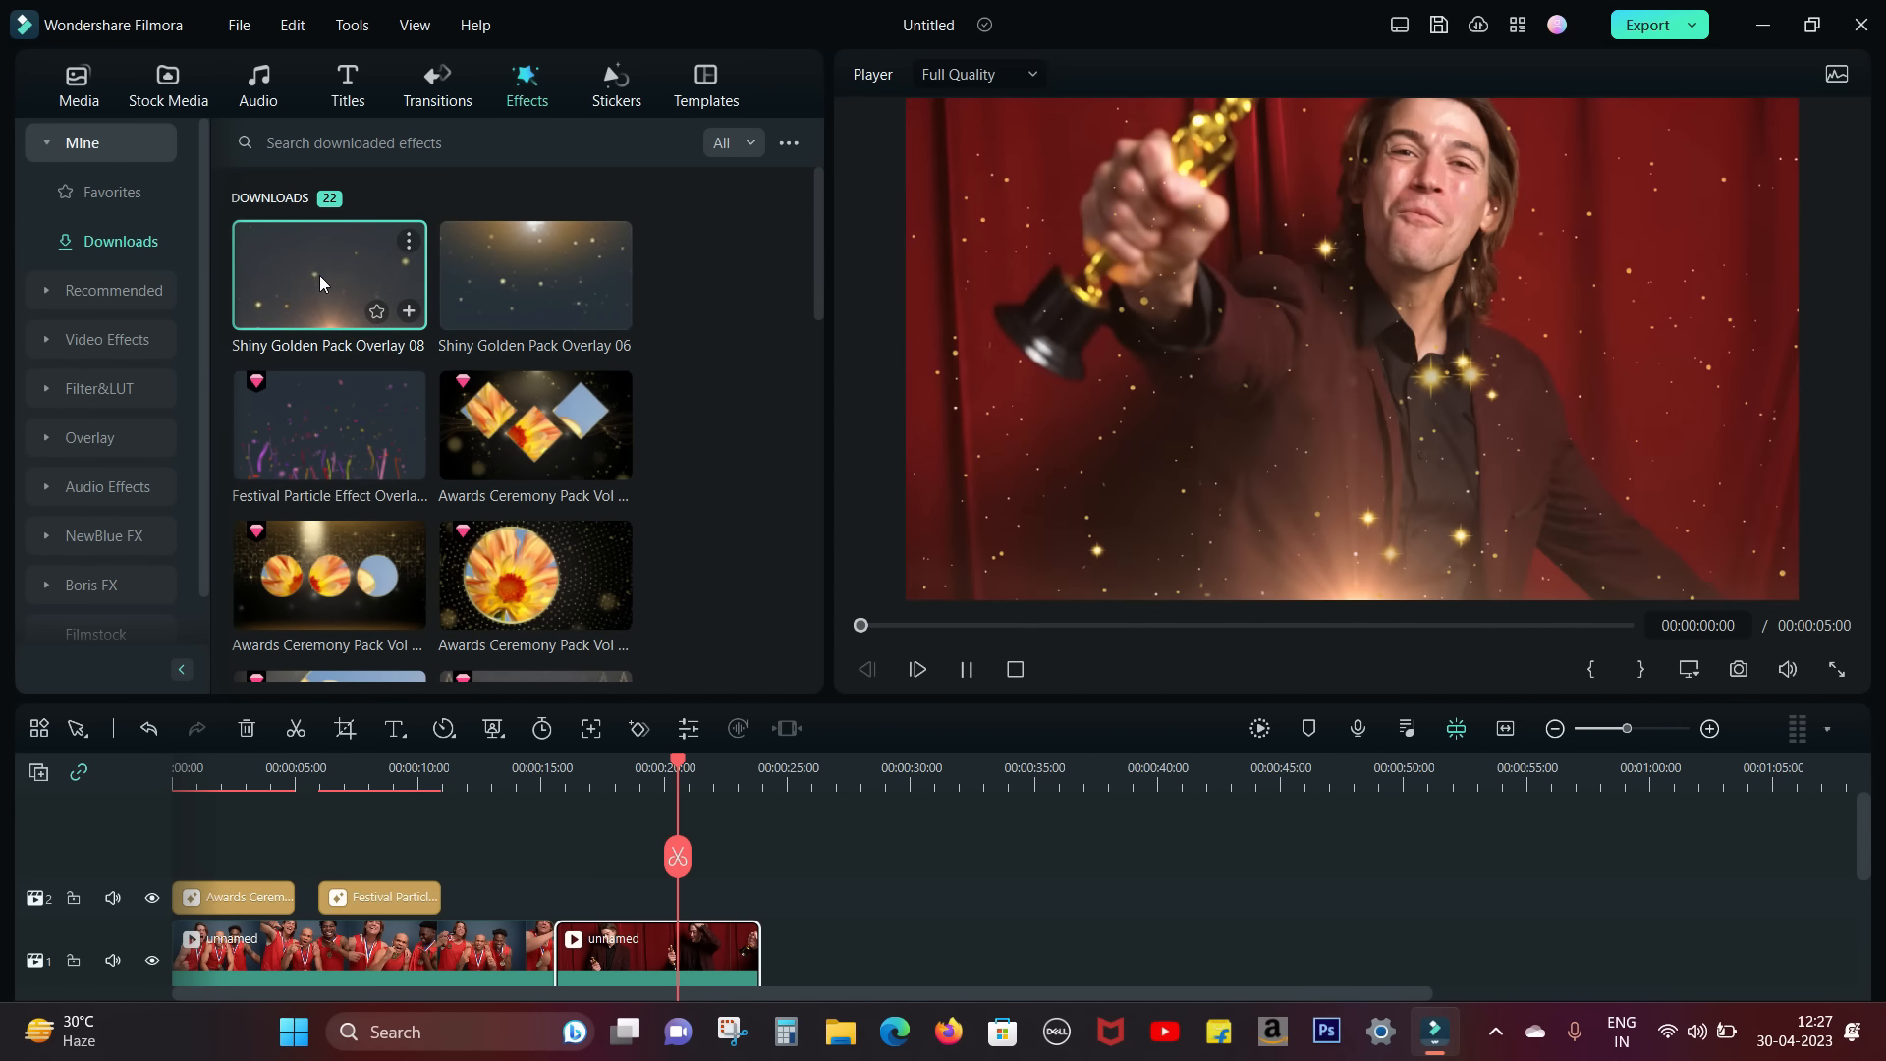
left_click_drag(330, 275, 595, 897)
left_click(559, 786)
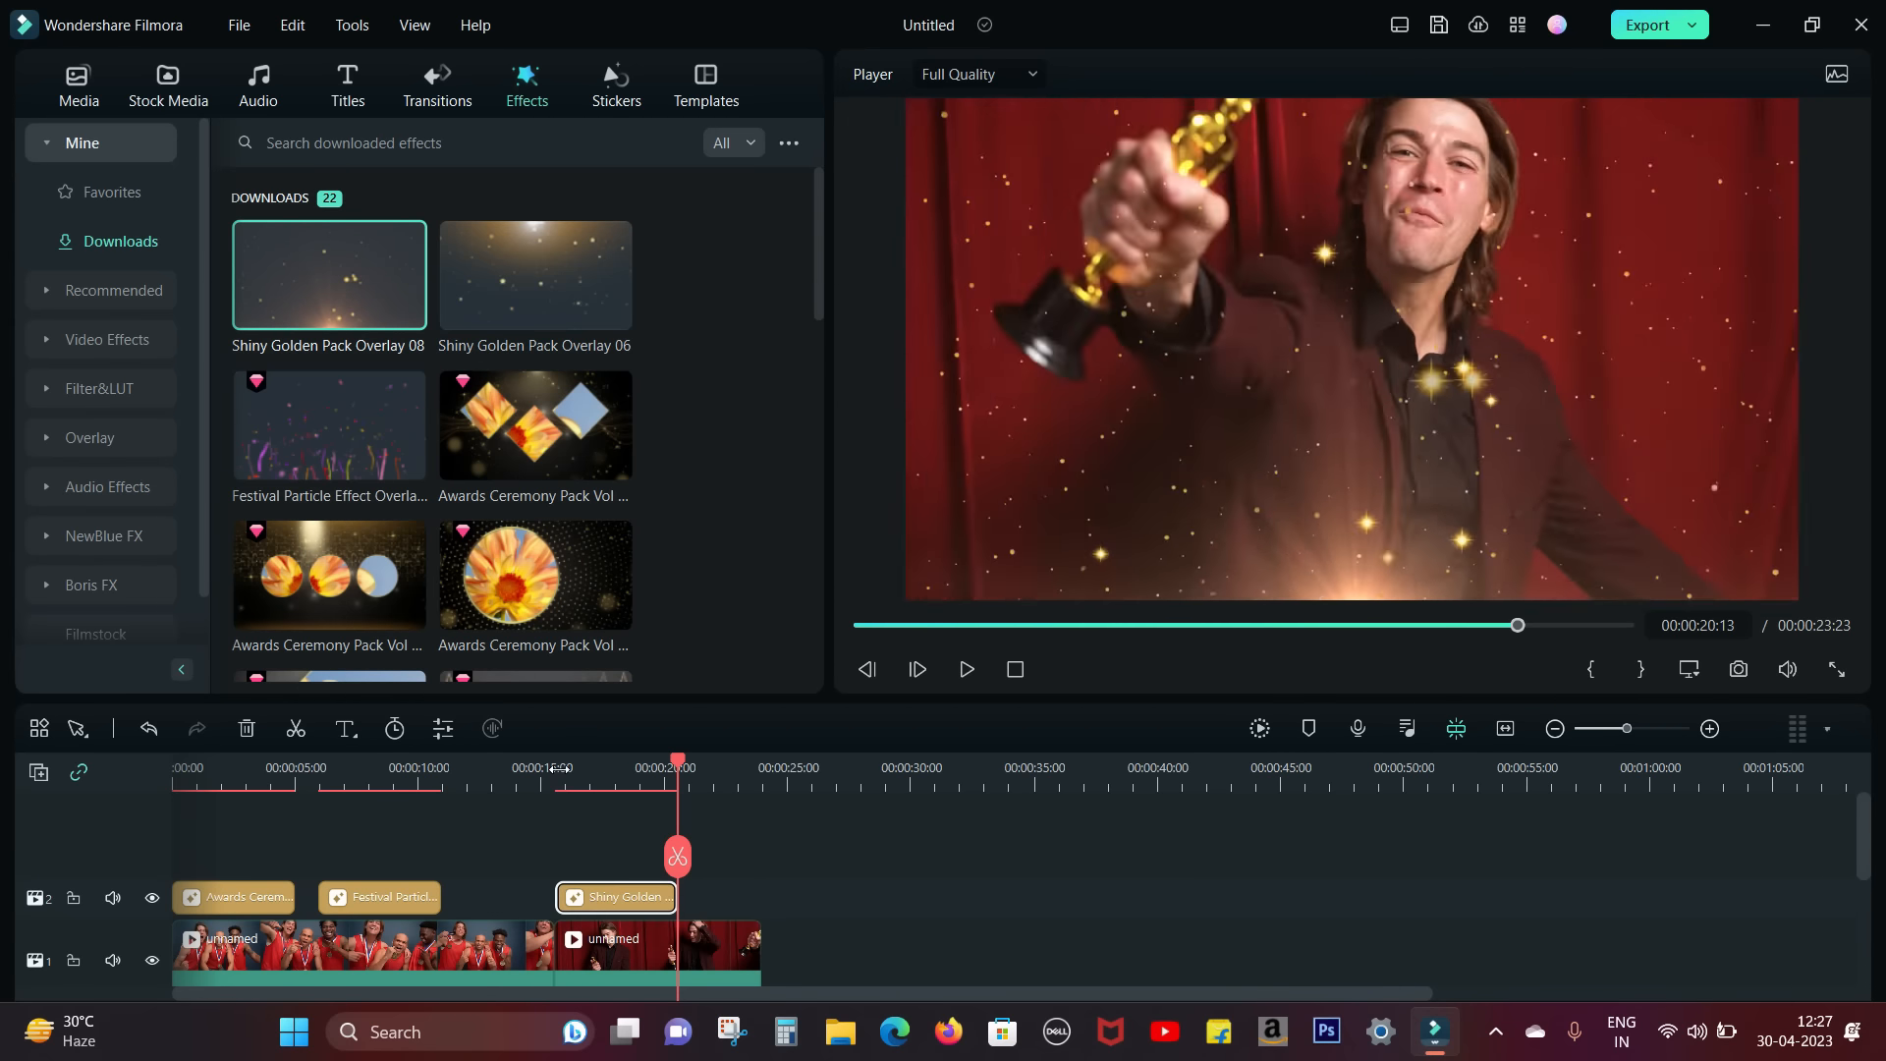
left_click(965, 669)
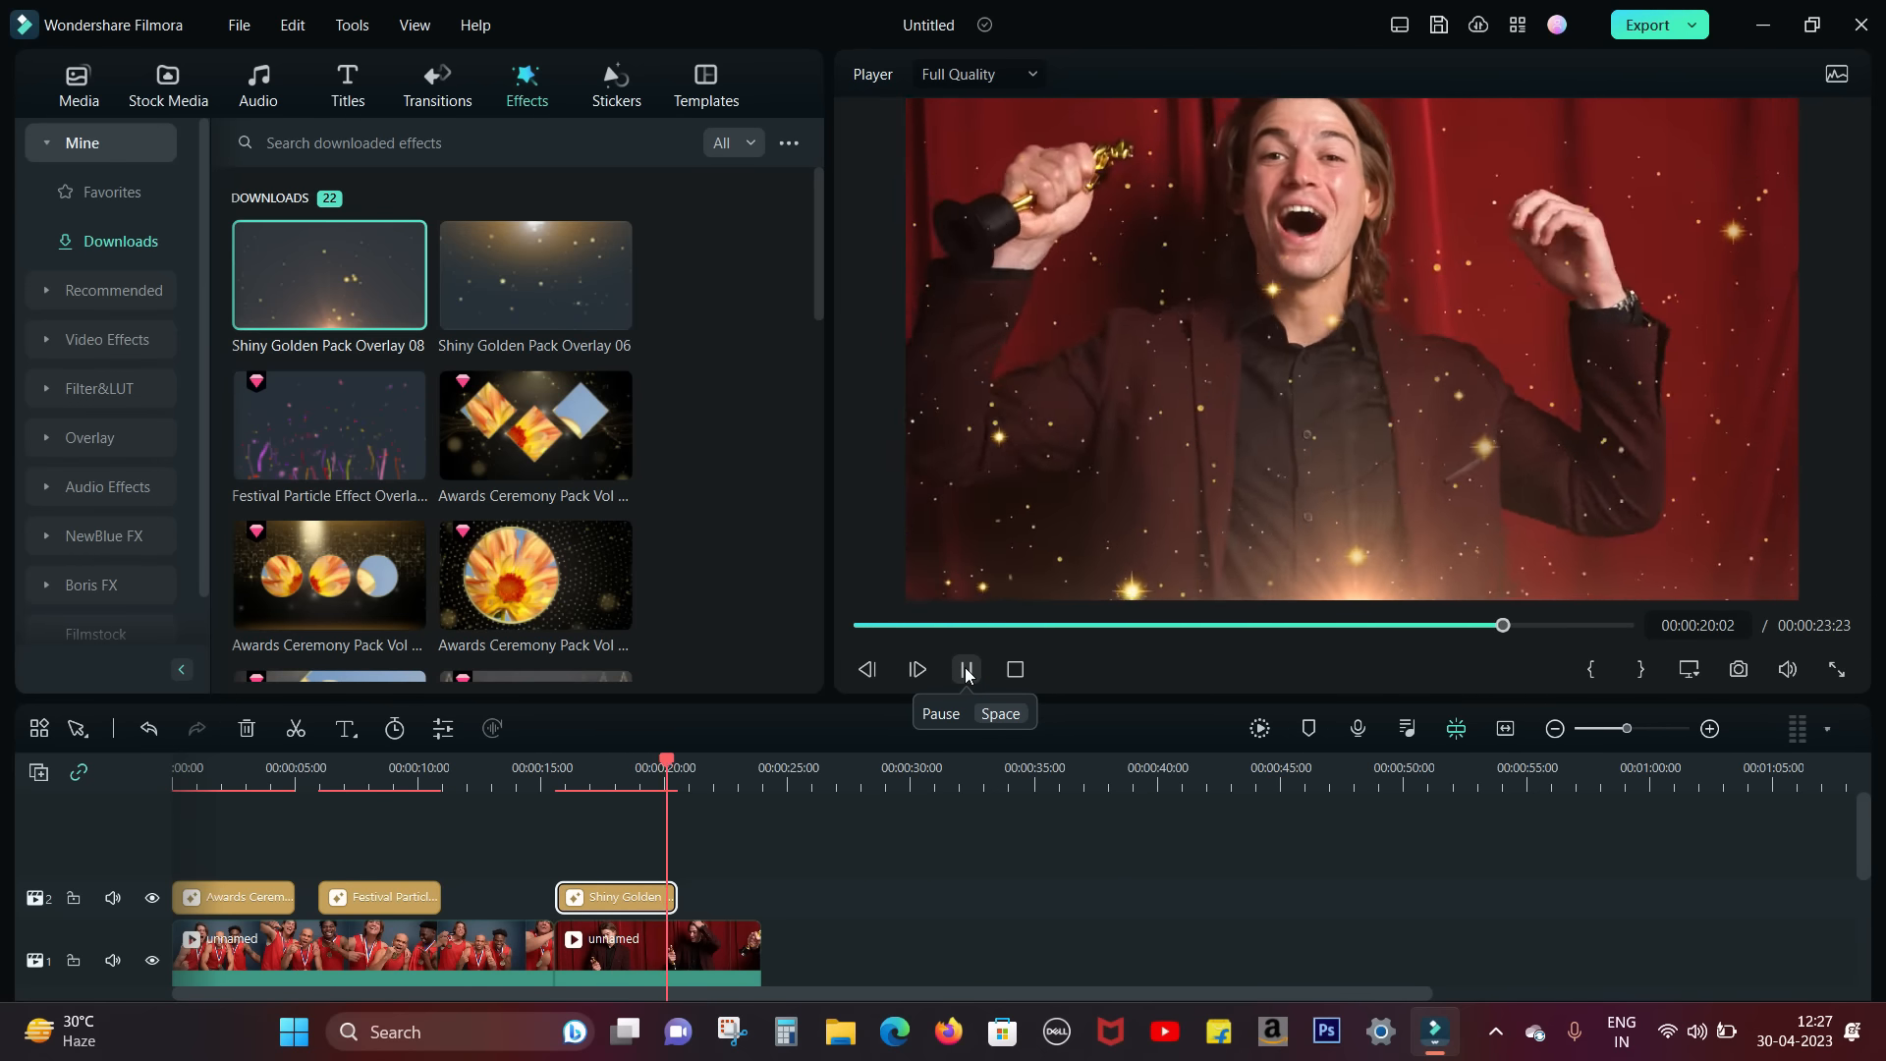
left_click(965, 668)
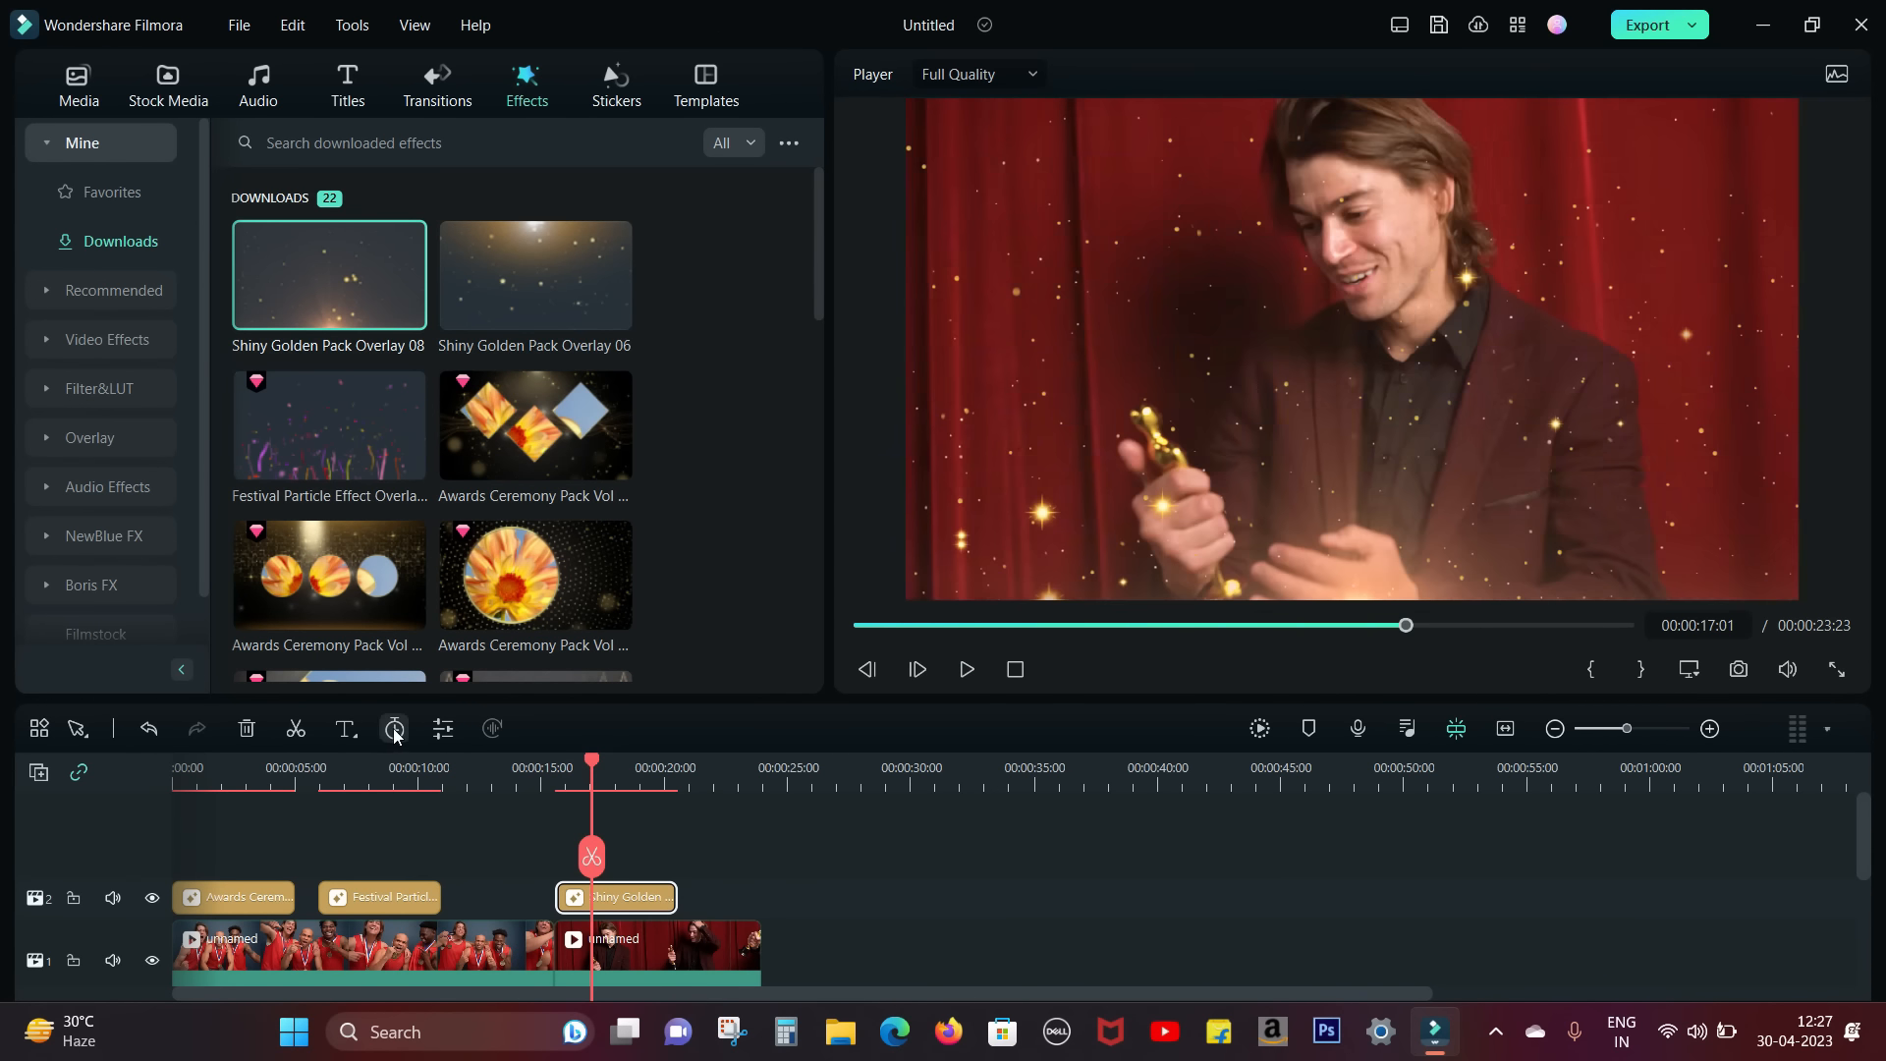
Step: Lengthen the Shiny Golden Pack Overlay 08 duration to cover the whole red-curtain clip and play it back
left_click(396, 729)
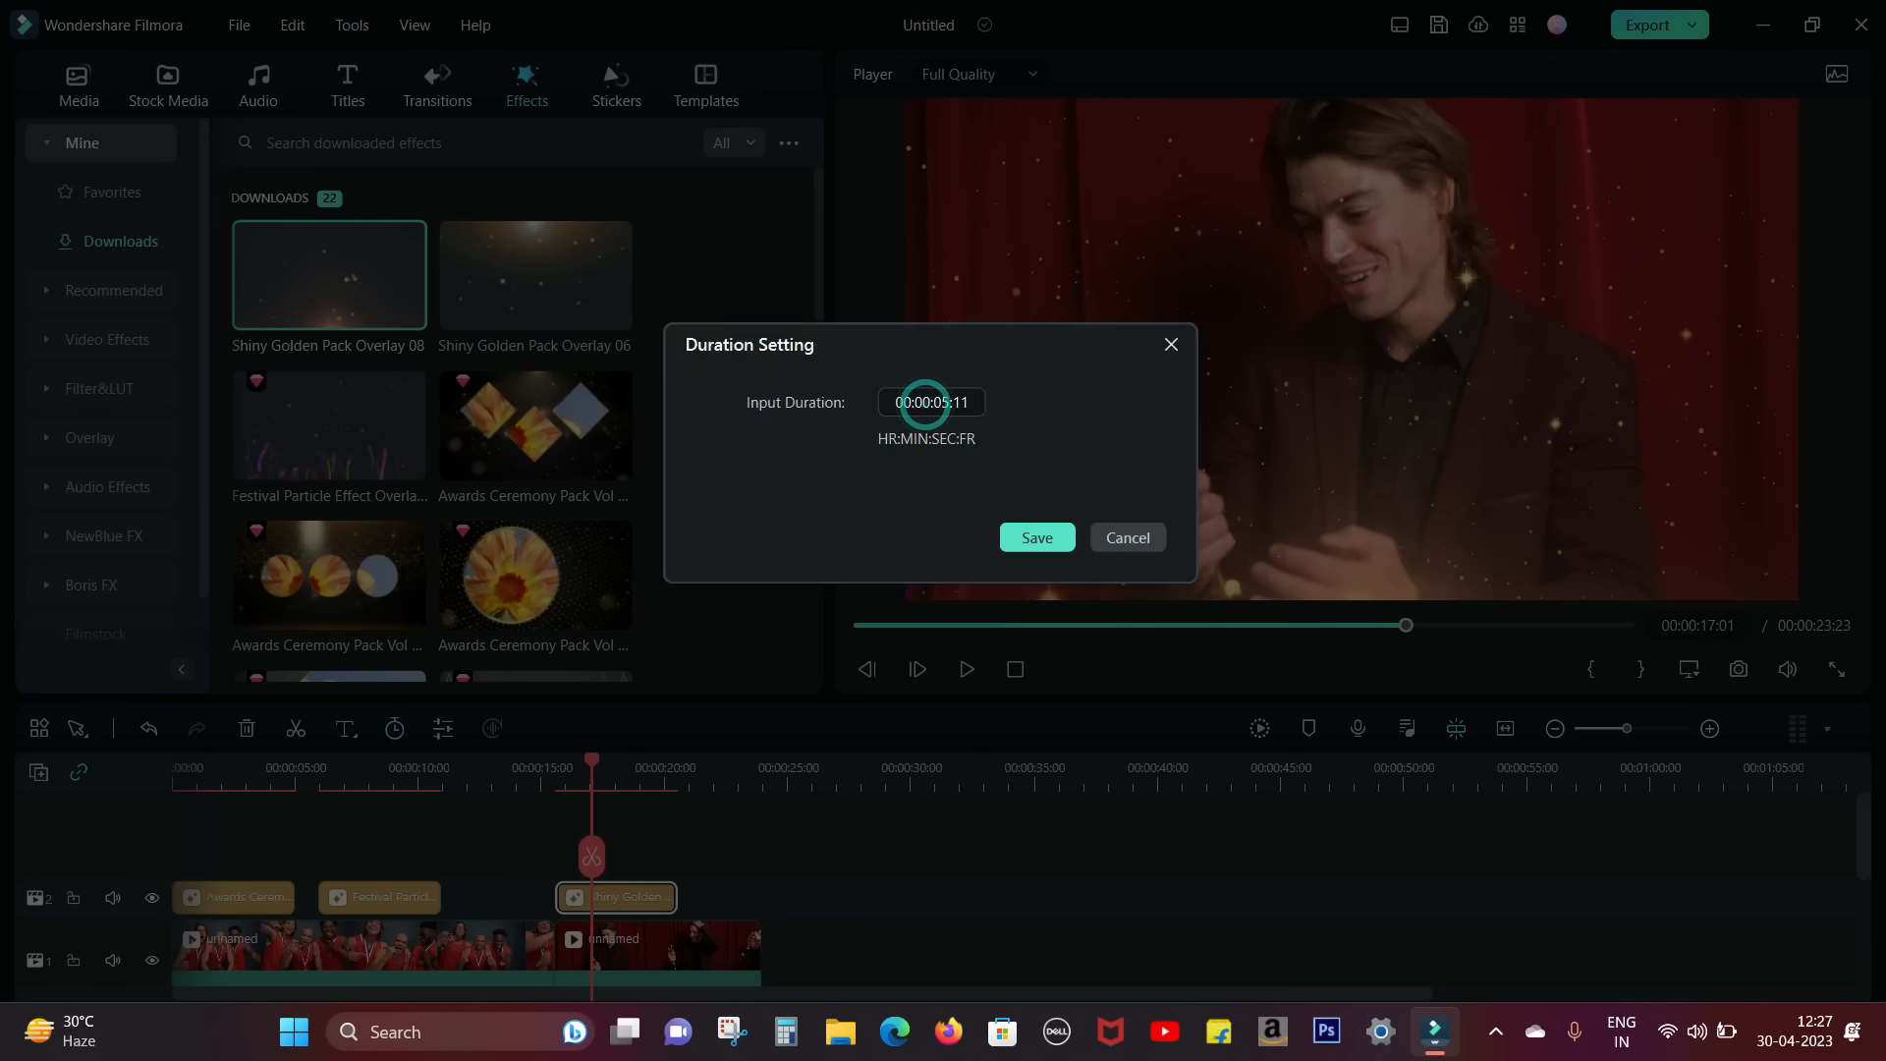
left_click(1040, 543)
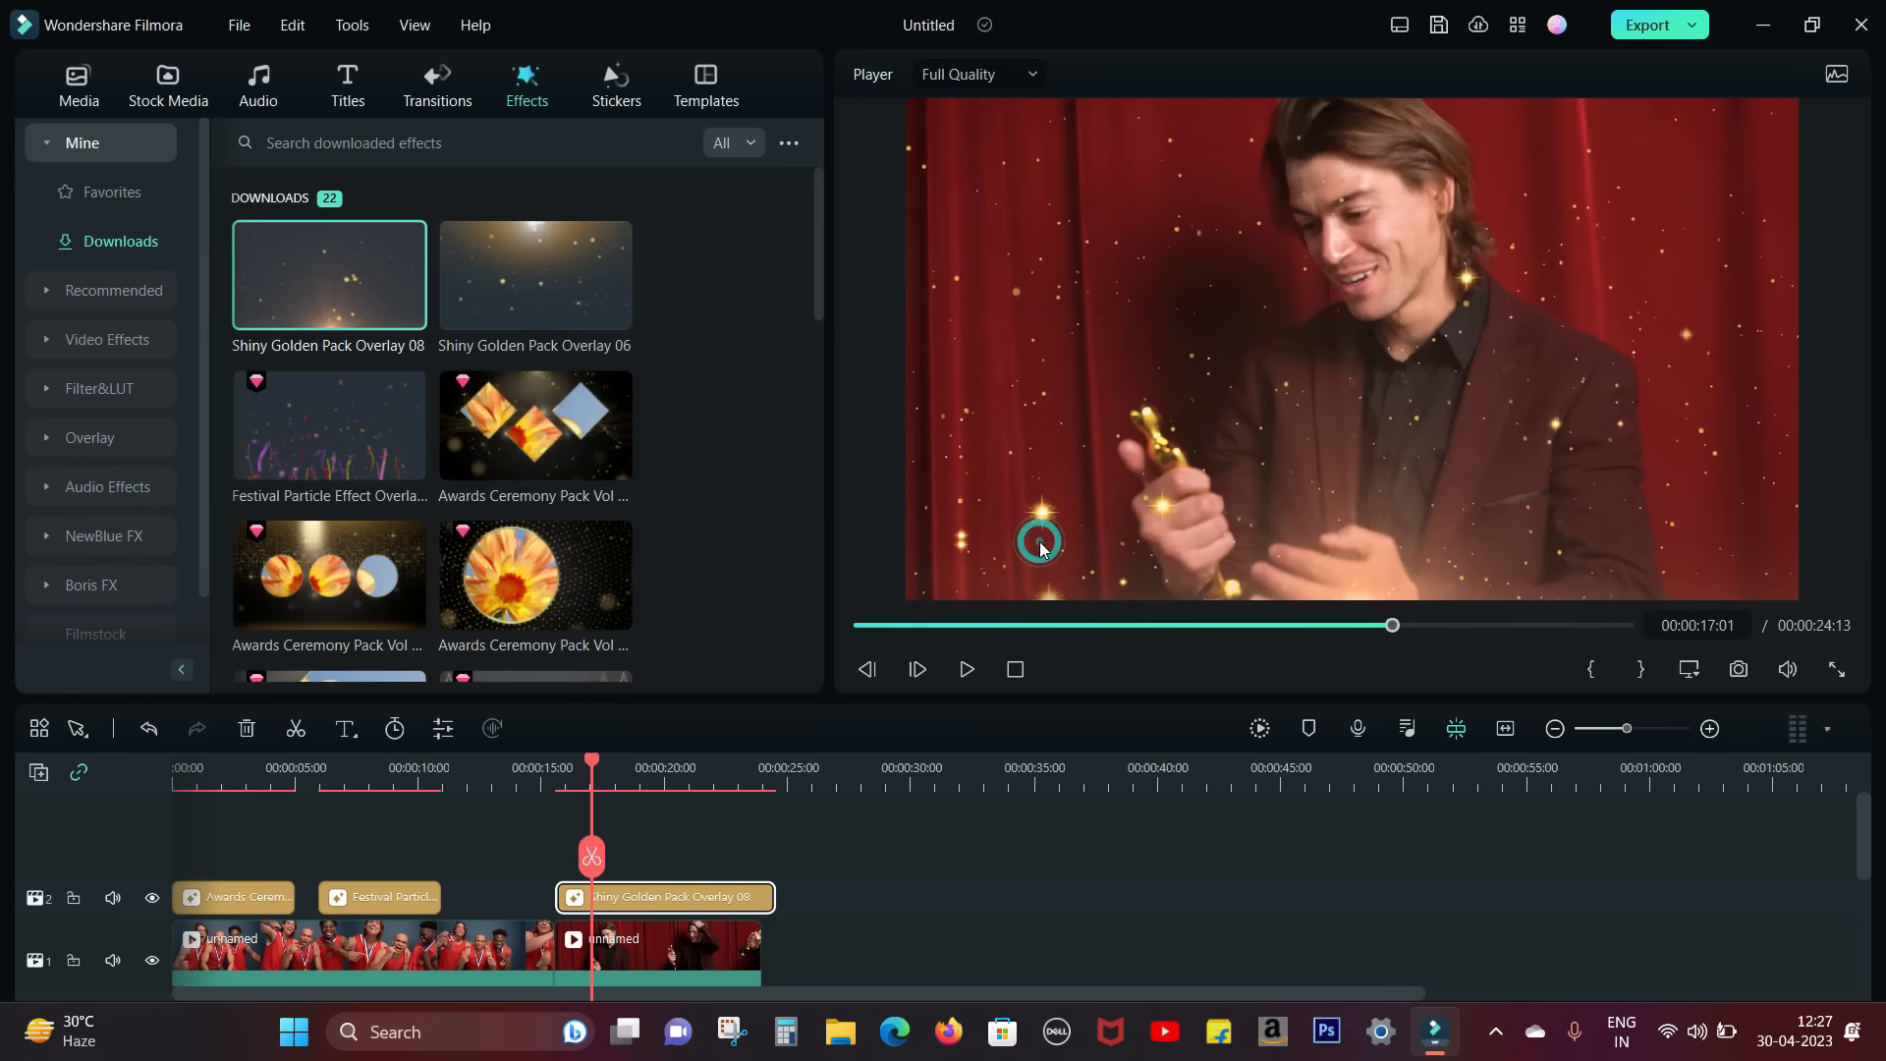
left_click(968, 669)
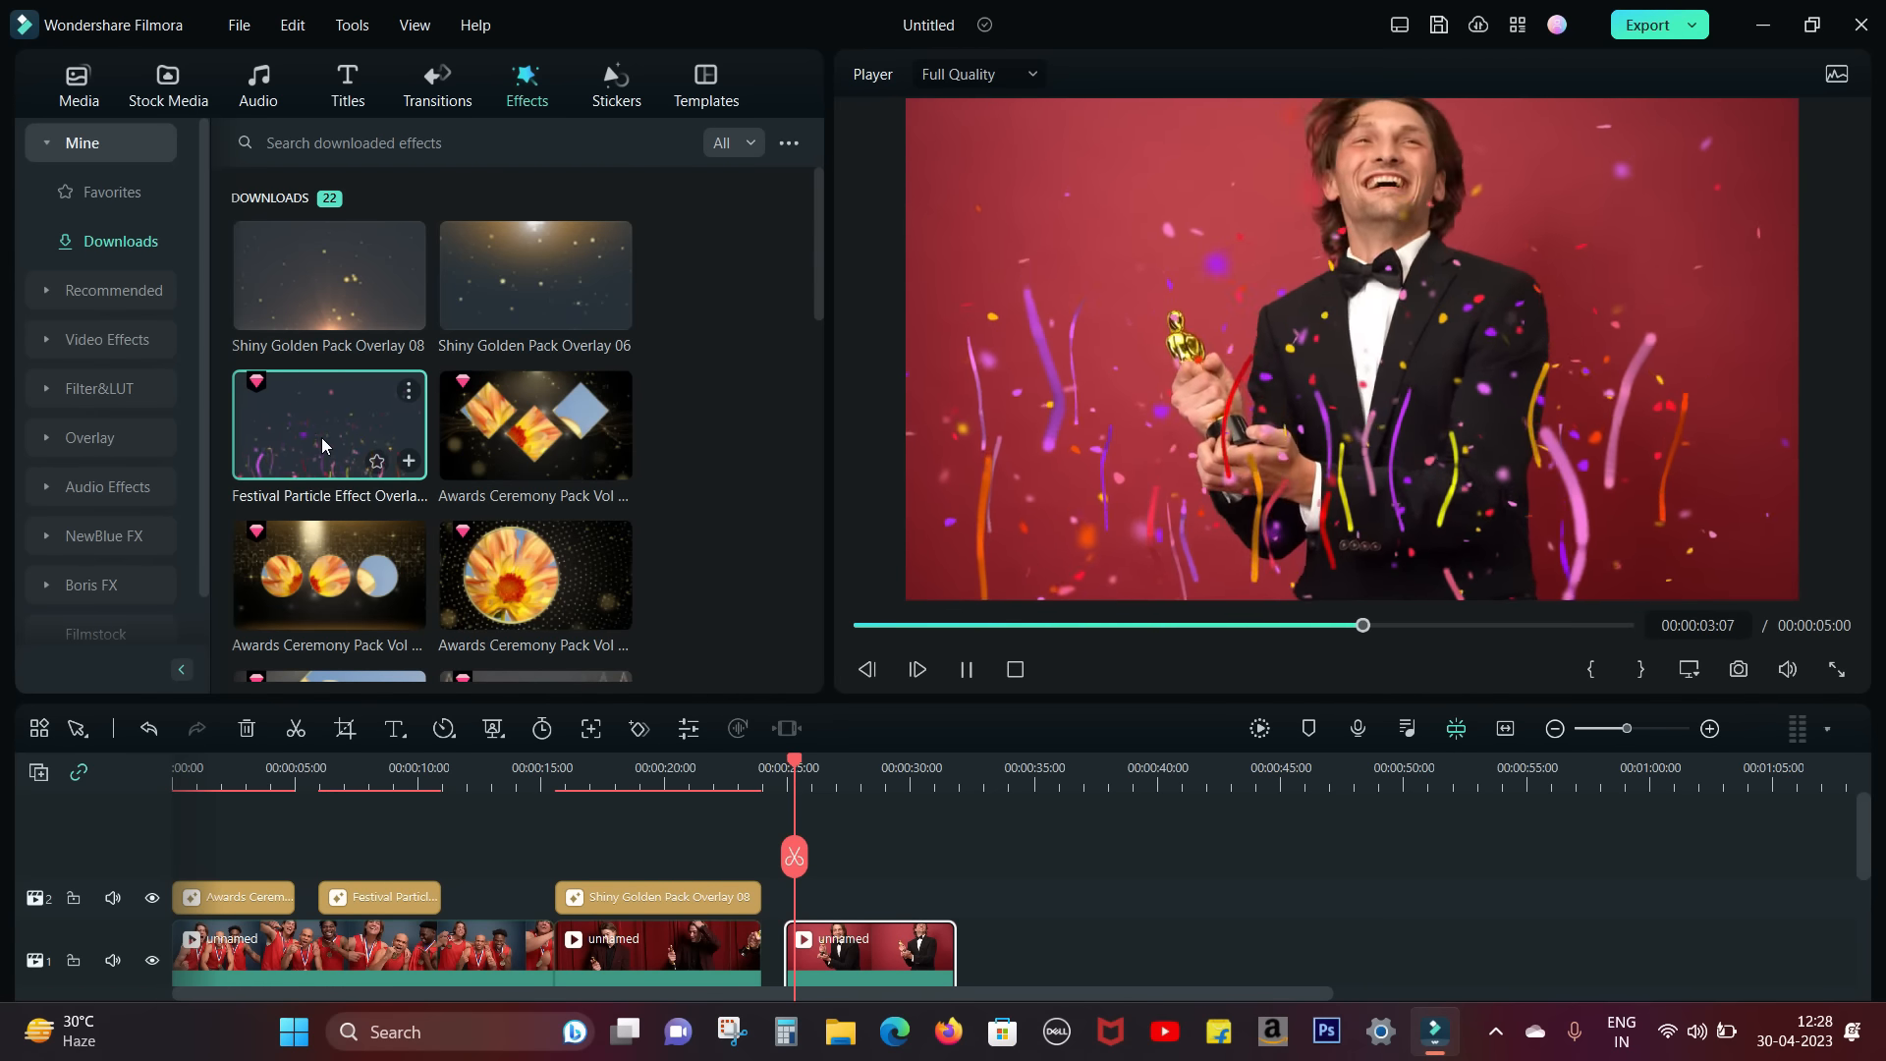
Step: Preview the circular-frame Awards Ceremony Pack effect on the bow-tie trophy clip
left_click(533, 570)
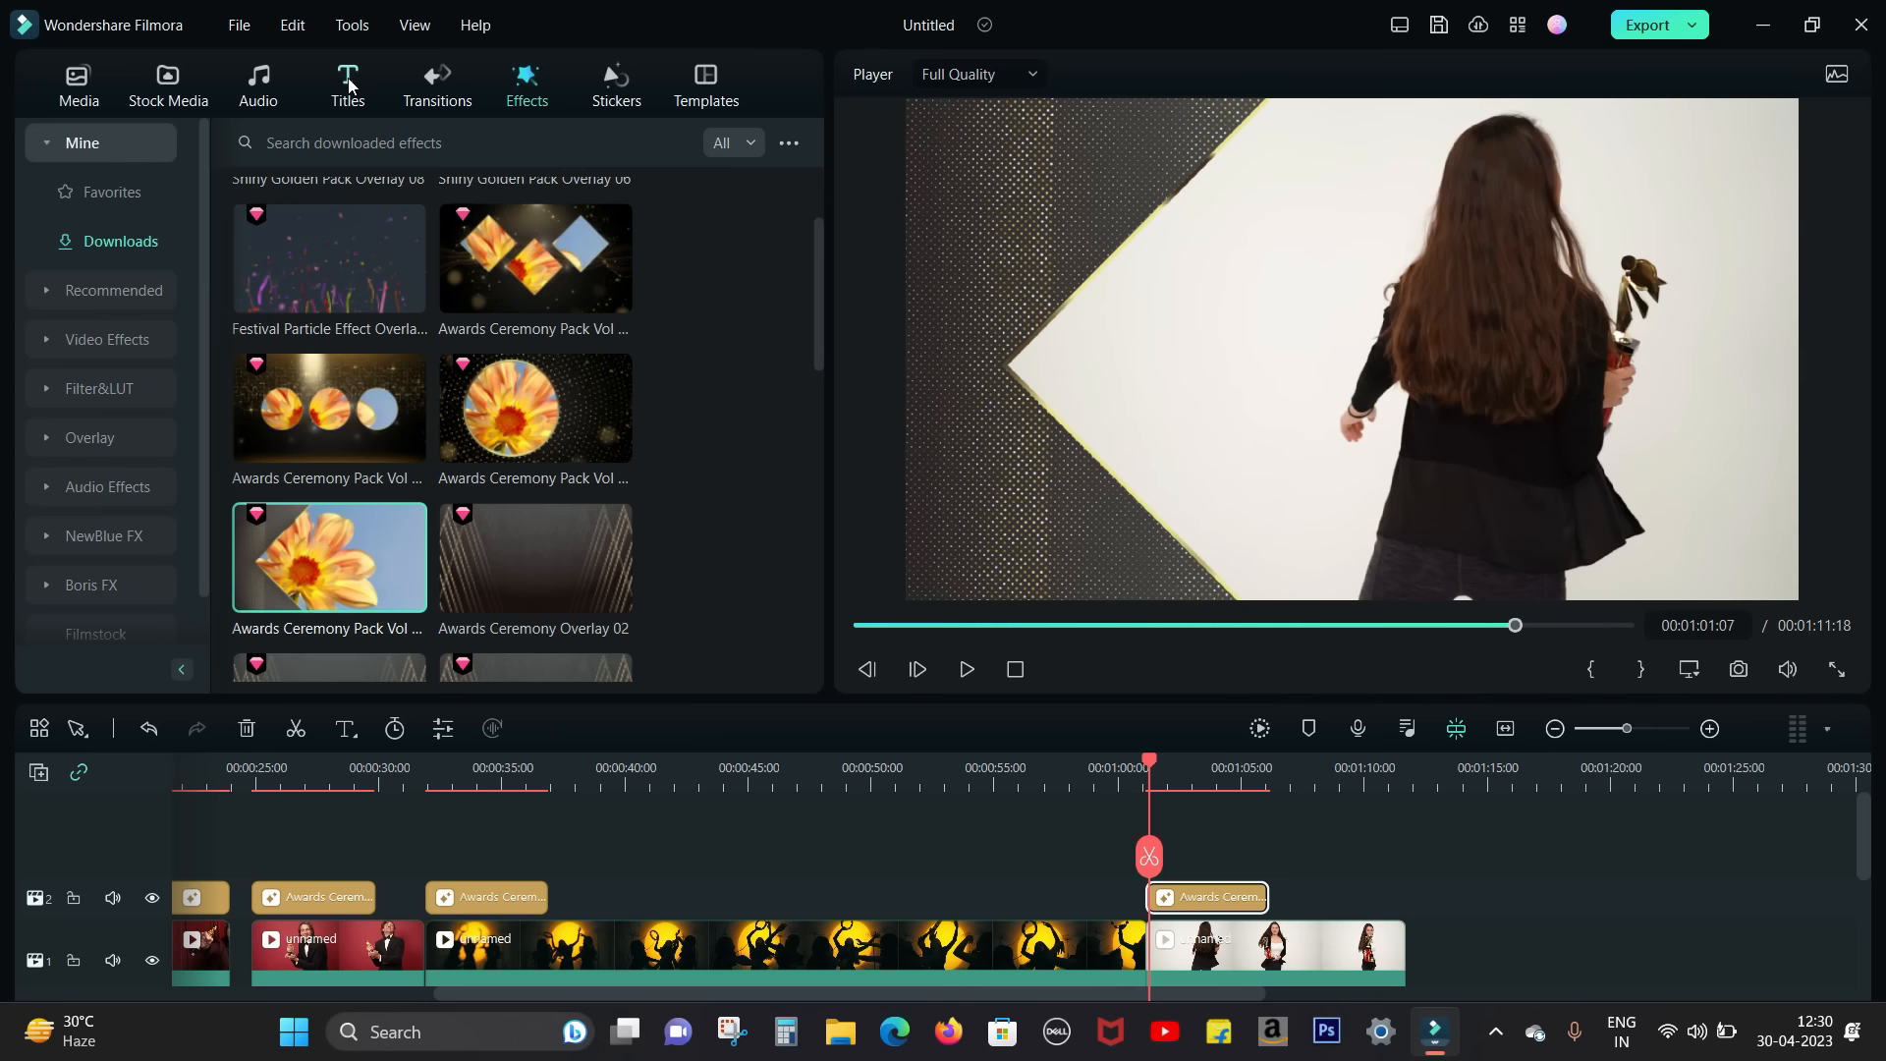
Step: Search the title templates for "award"
left_click(349, 85)
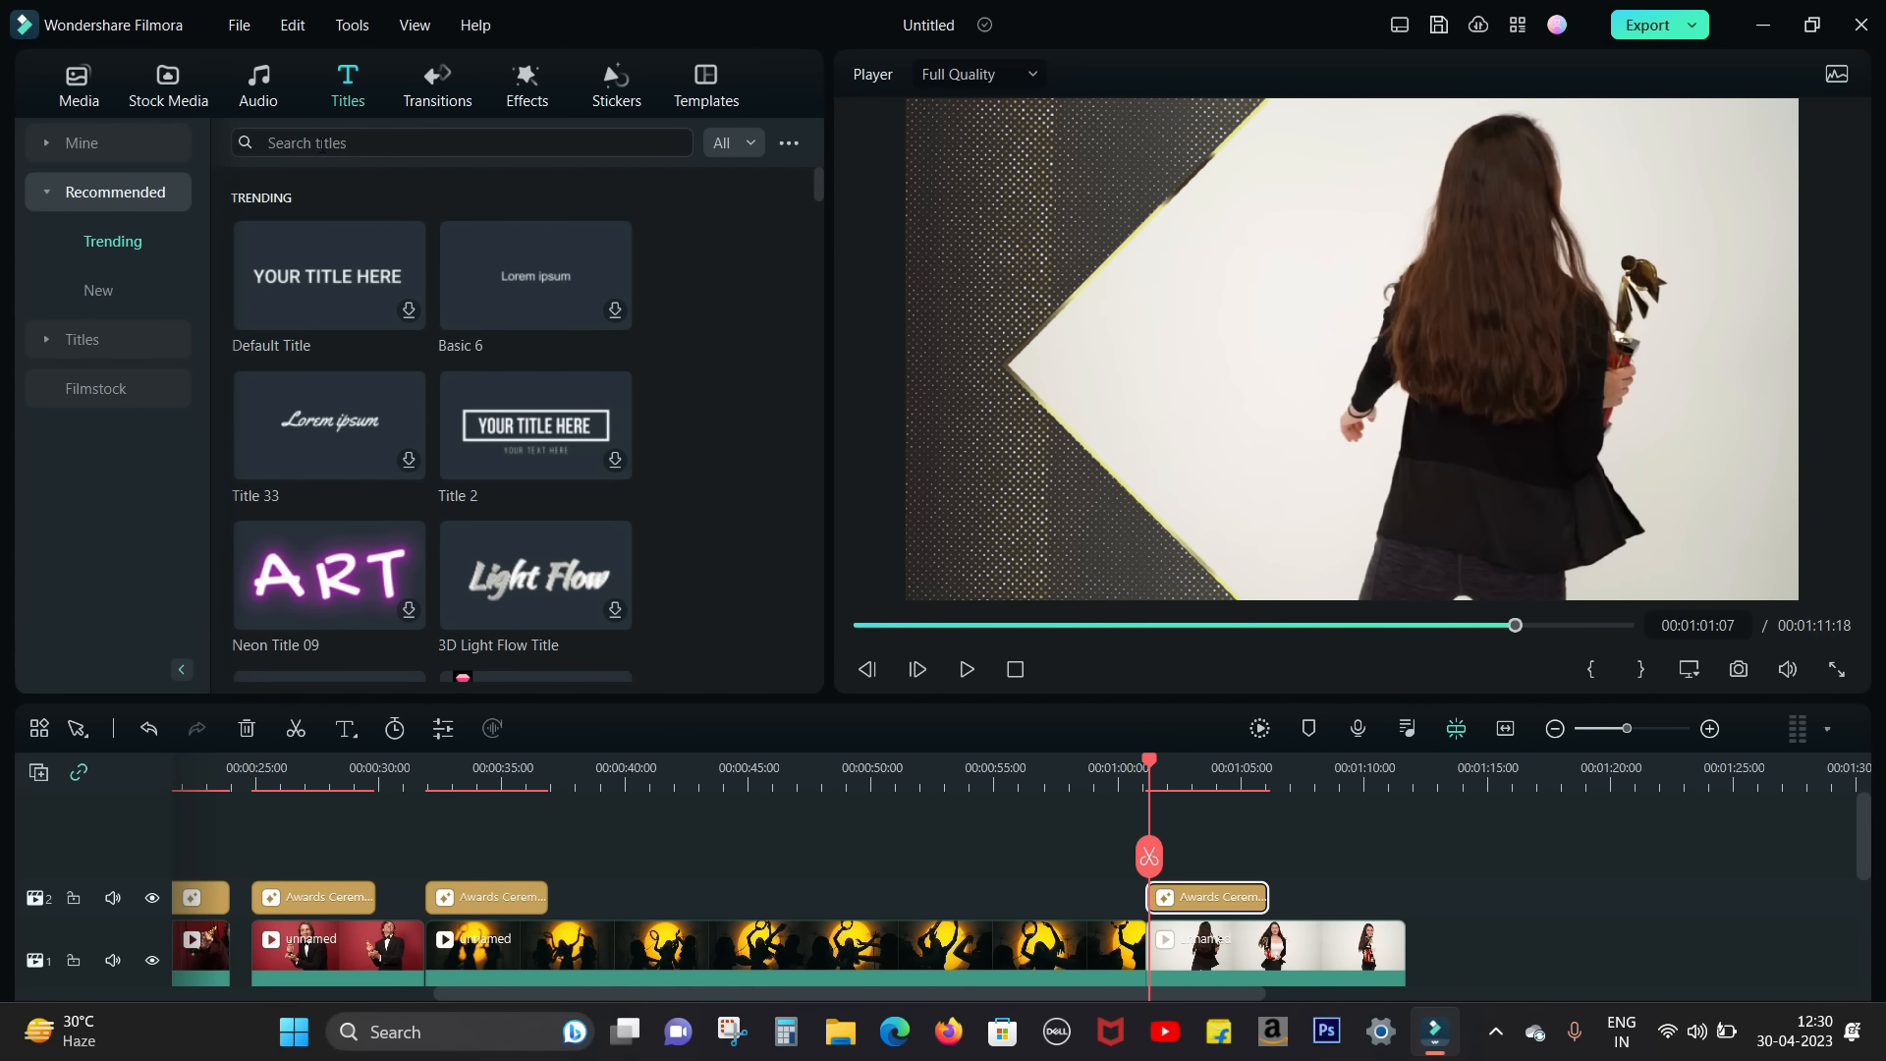
left_click(322, 145)
type("award")
key("Return")
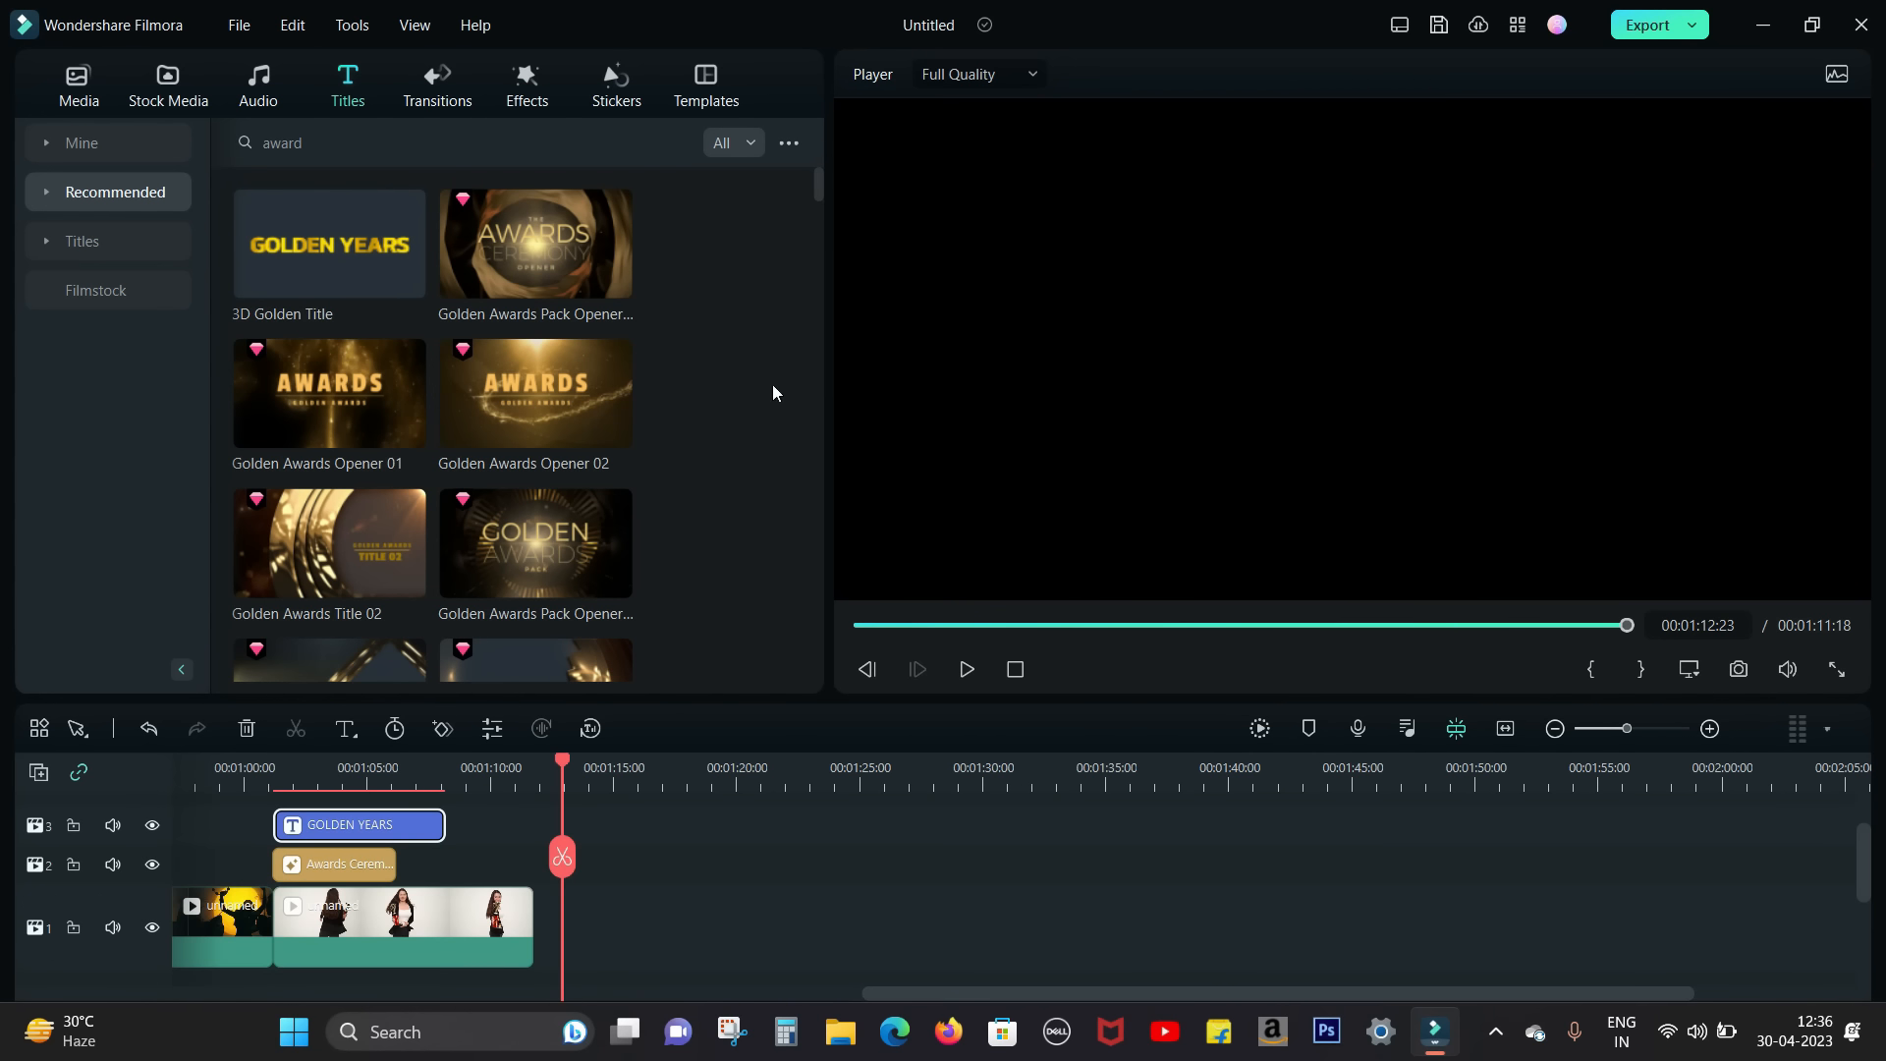
Step: Preview the two Golden Awards Pack Openers, Golden Awards Opener 01 and 02, and Golden Awards Title 02
left_click(580, 261)
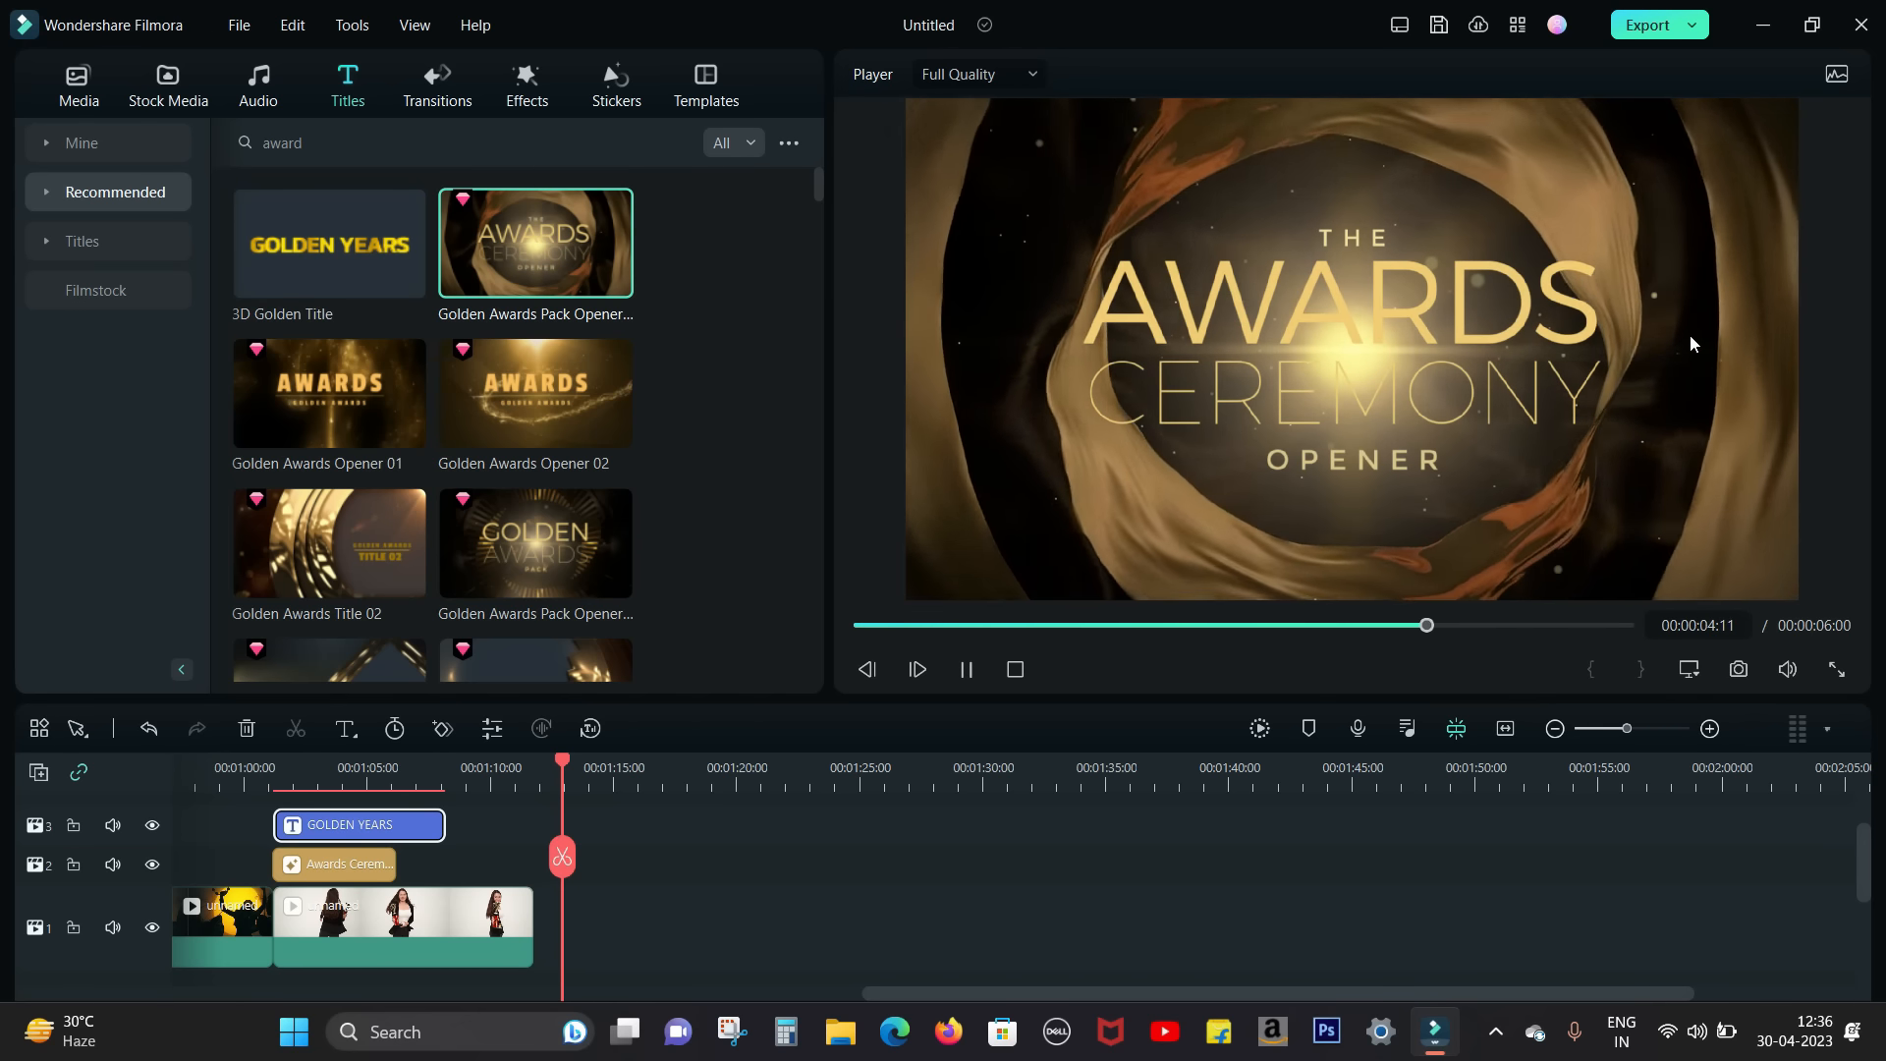
left_click(310, 391)
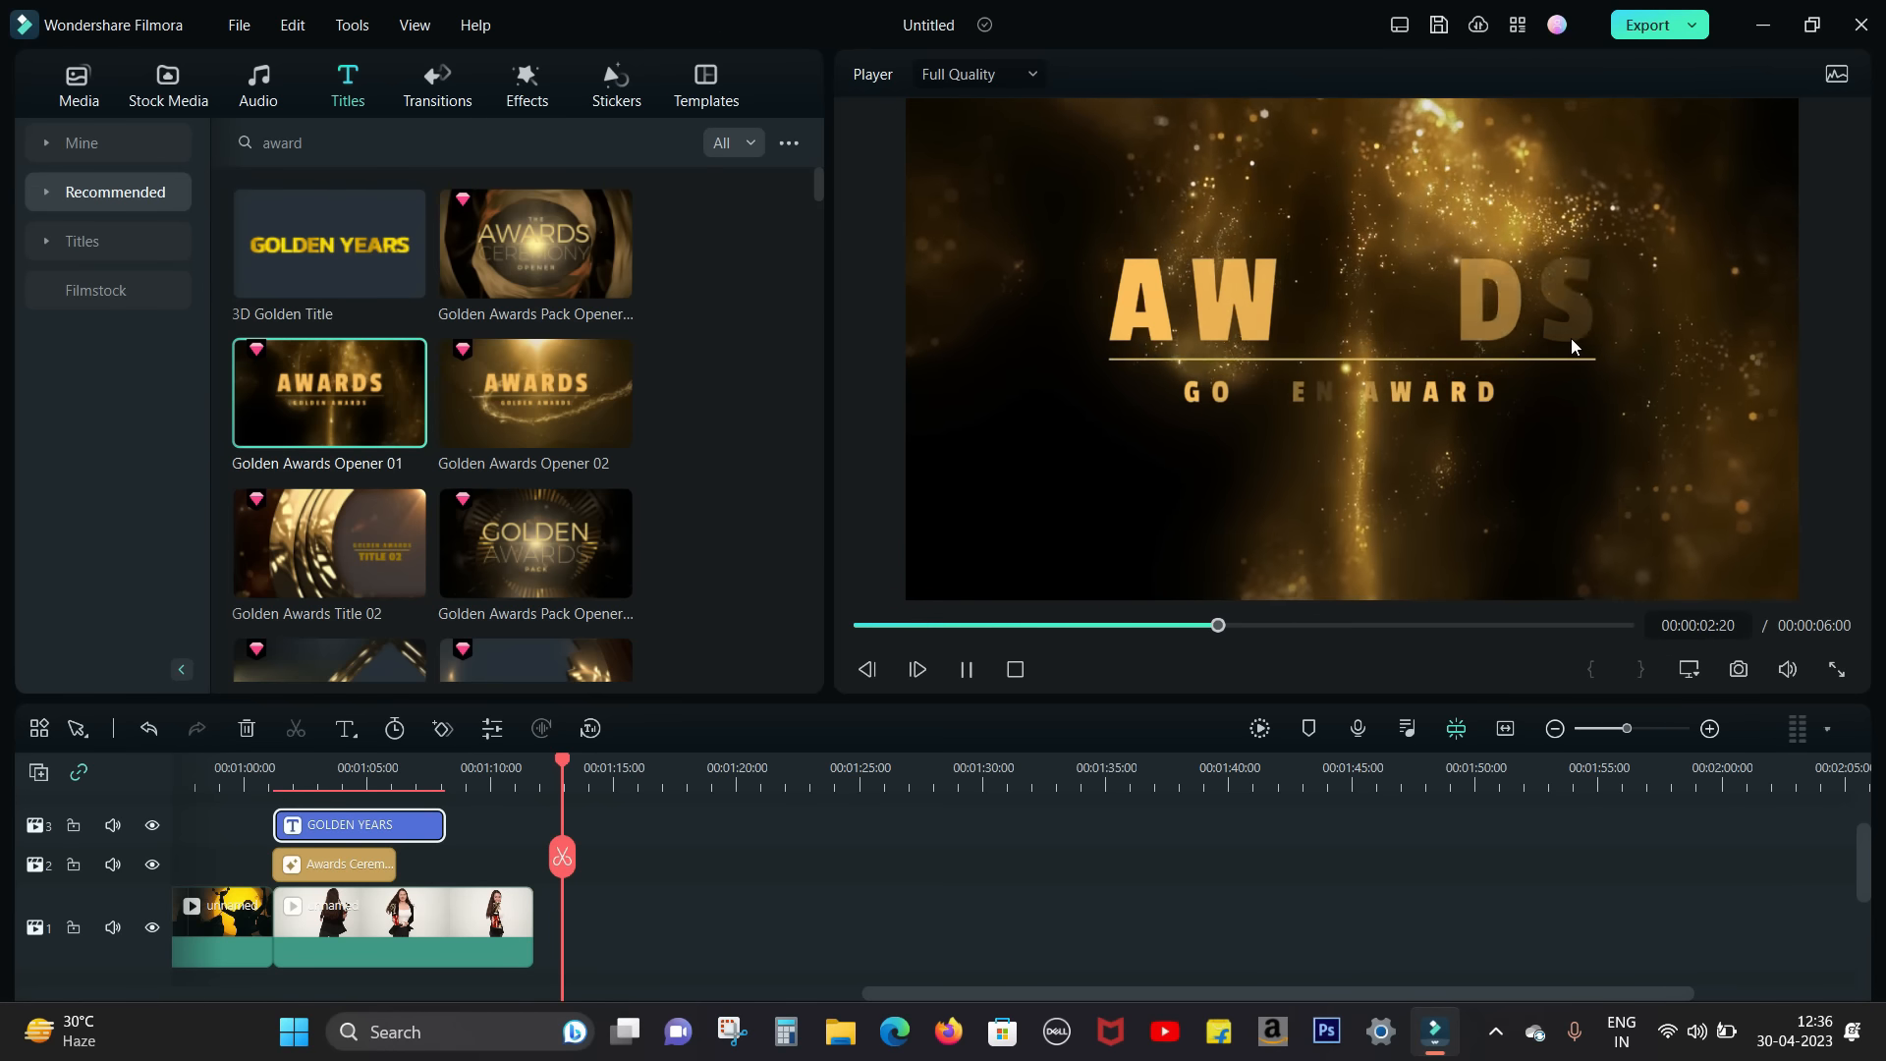
left_click(551, 376)
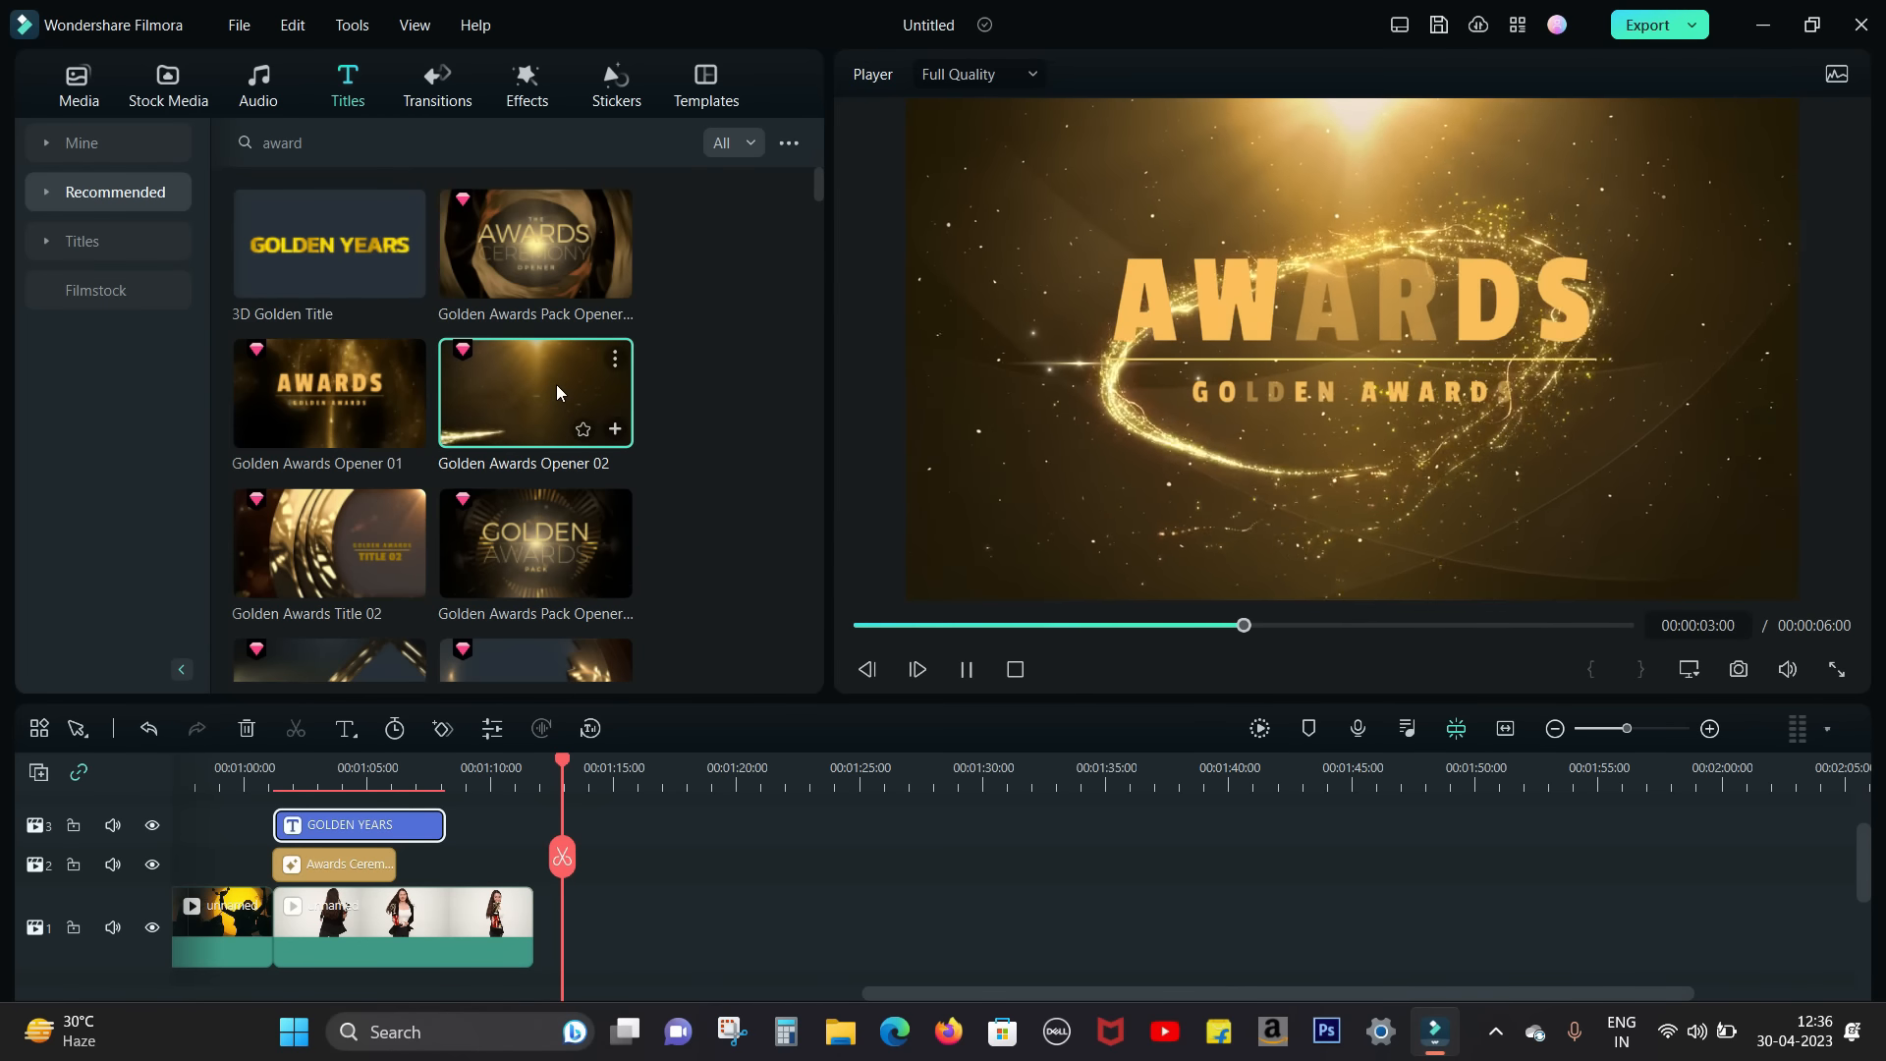
left_click(342, 546)
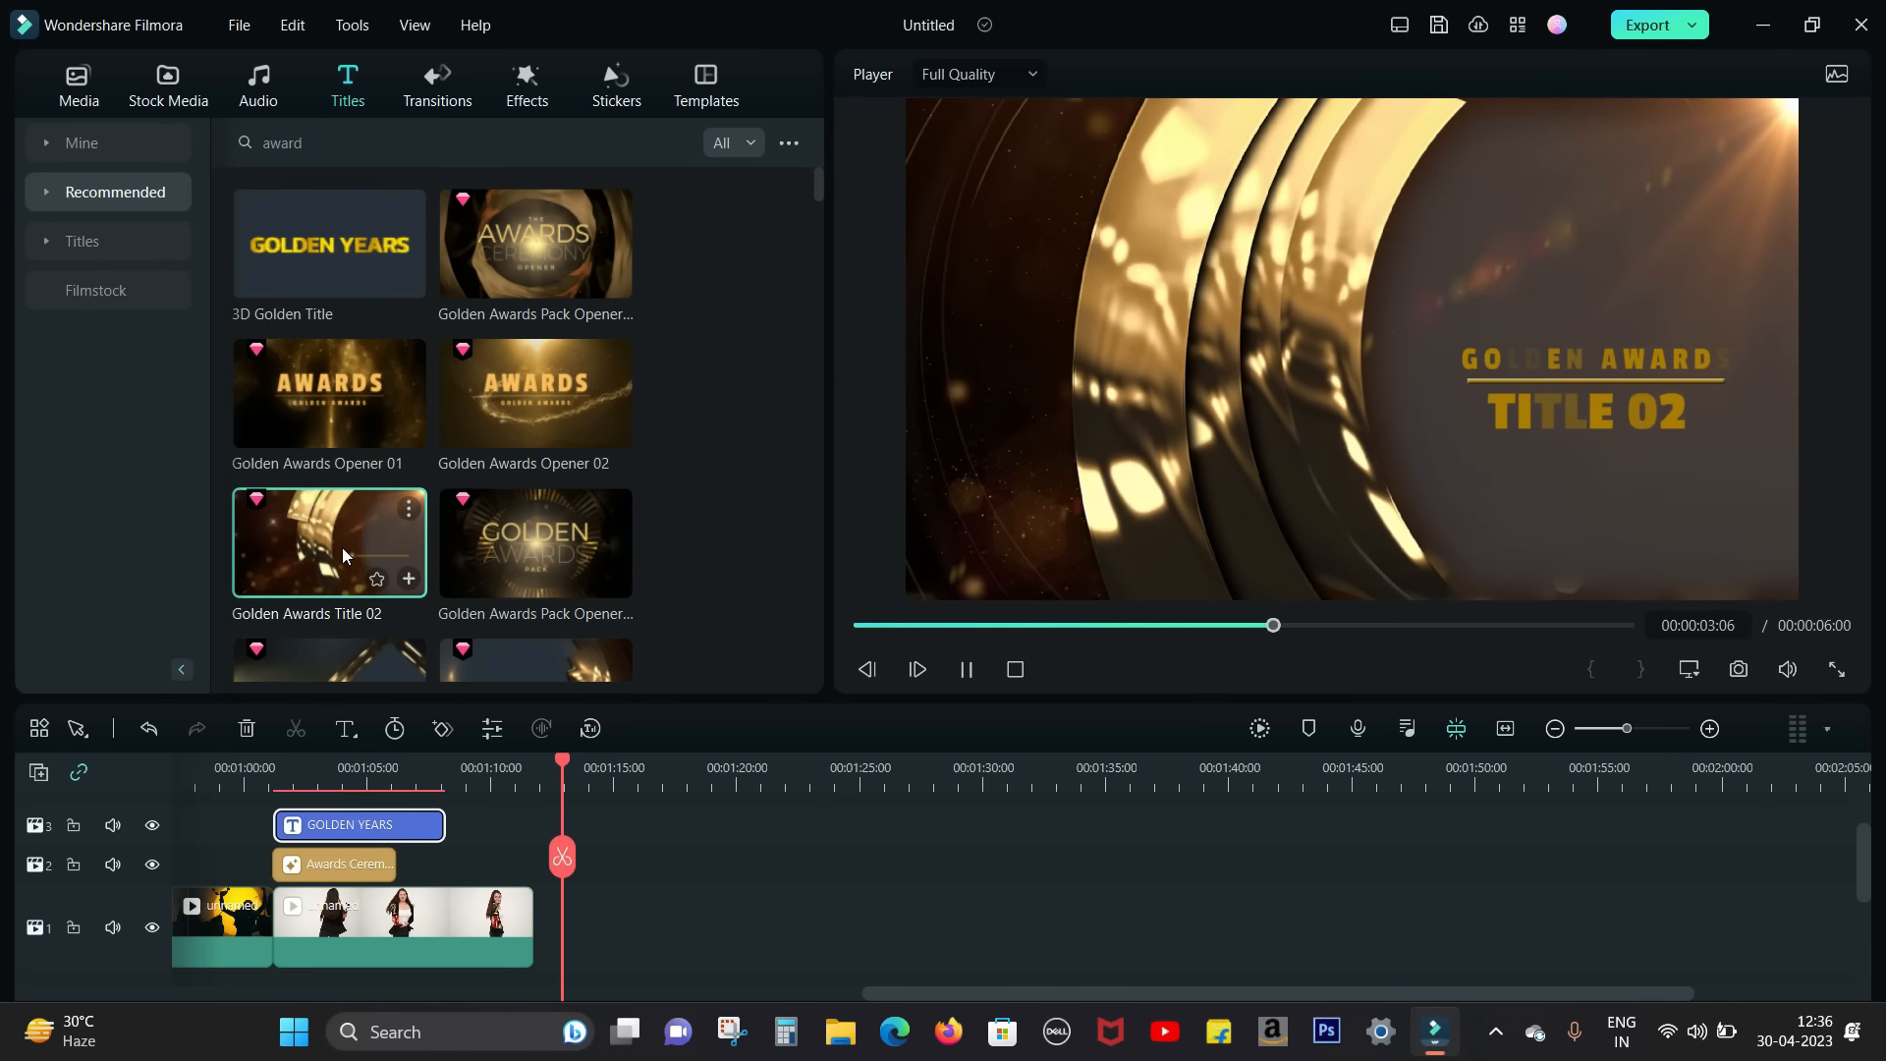
left_click(505, 532)
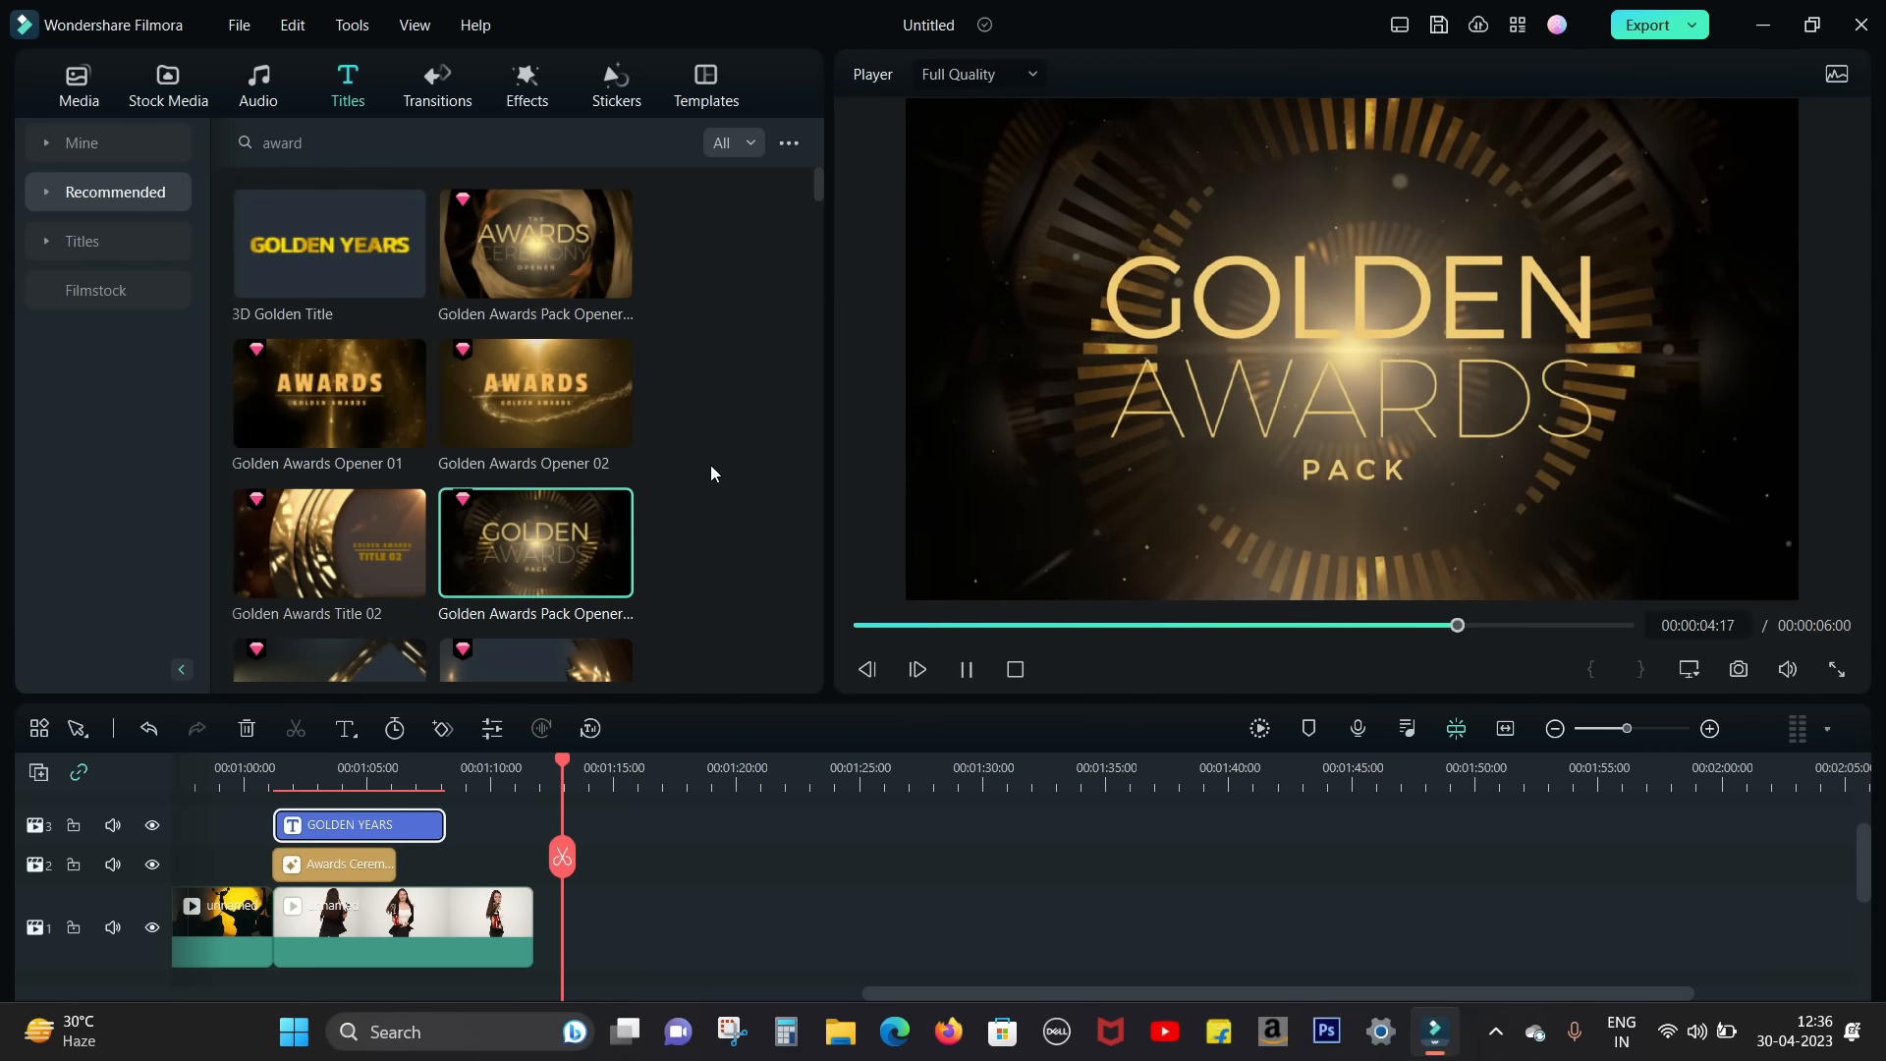
Step: Move the clip of the woman with the trophy to 00:01:12:23 and place Golden Awards Title 01 above its start
scroll(710, 464, "down", 2)
left_click(326, 509)
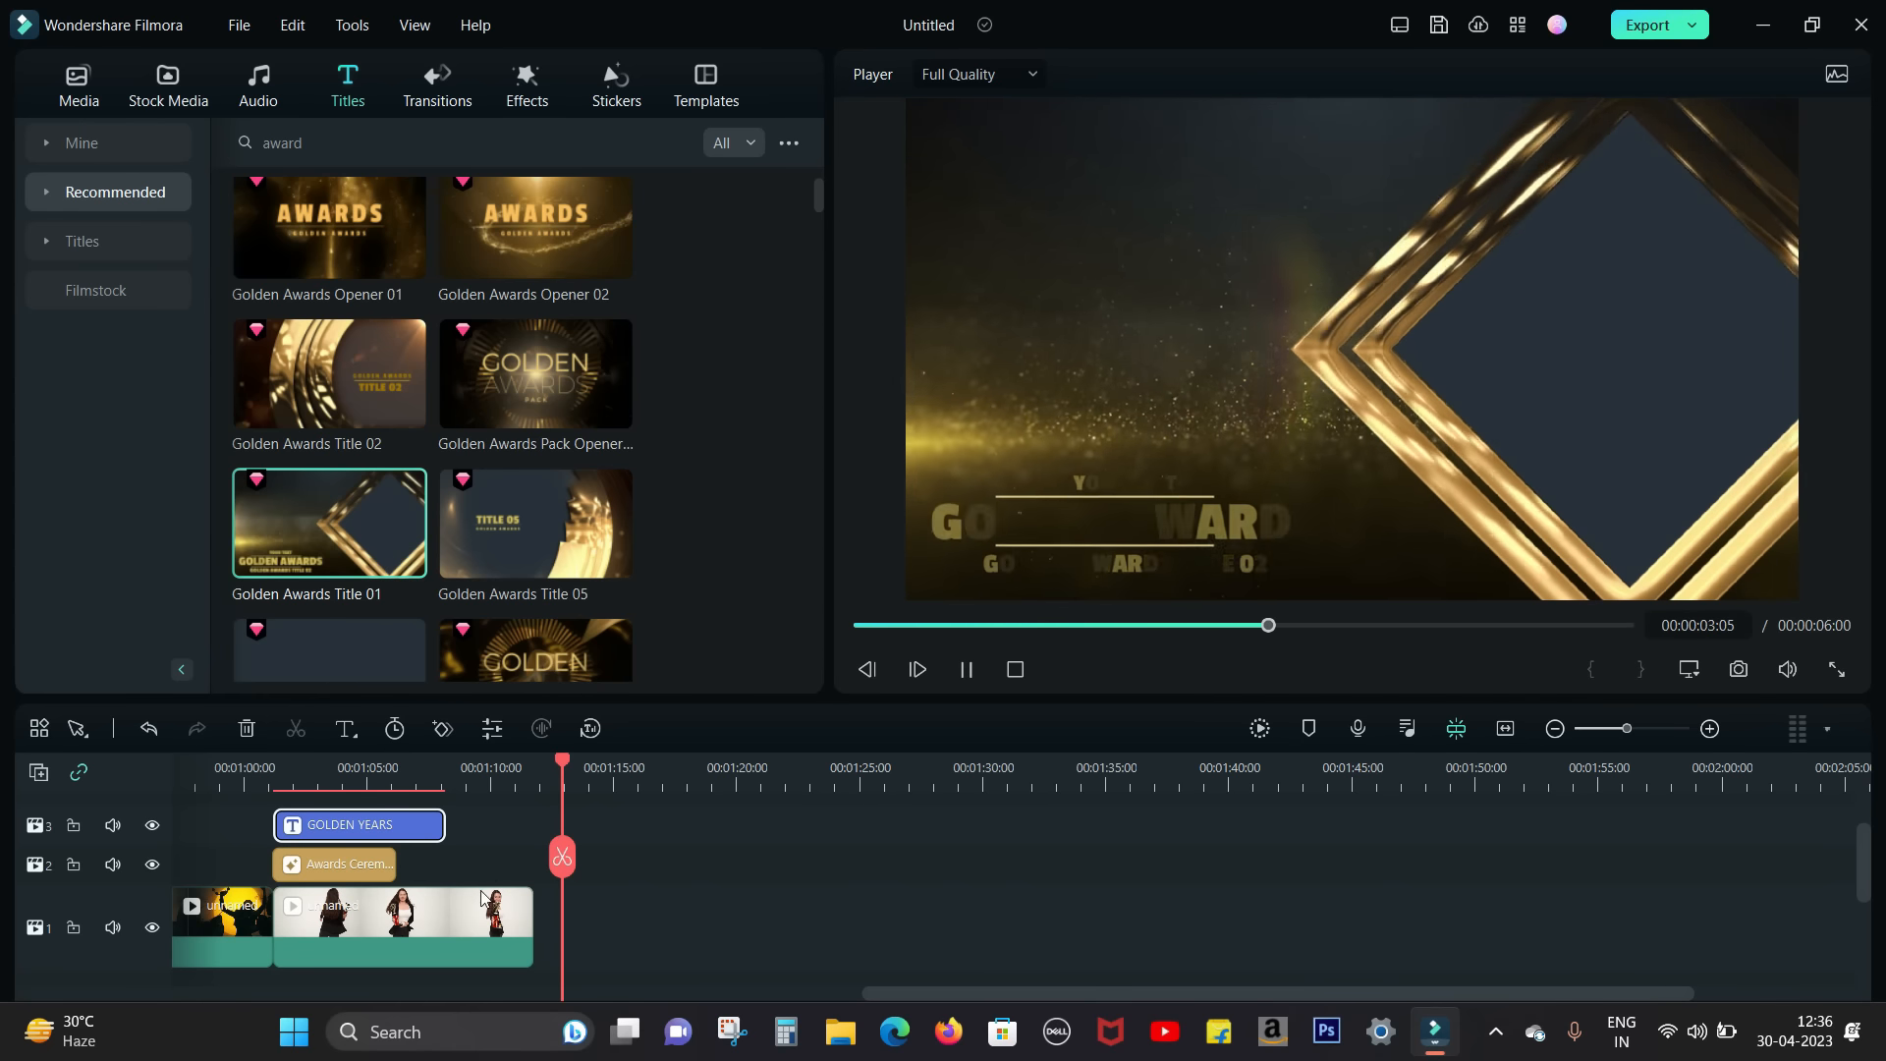
left_click_drag(481, 896, 873, 911)
left_click_drag(353, 511, 563, 922)
Step: Change the title's upper line to "FILMORA" and lower line to "BEST VIDEO EDITOR 2023", play it back, and confirm the edit
scroll(1004, 912, "down", 1)
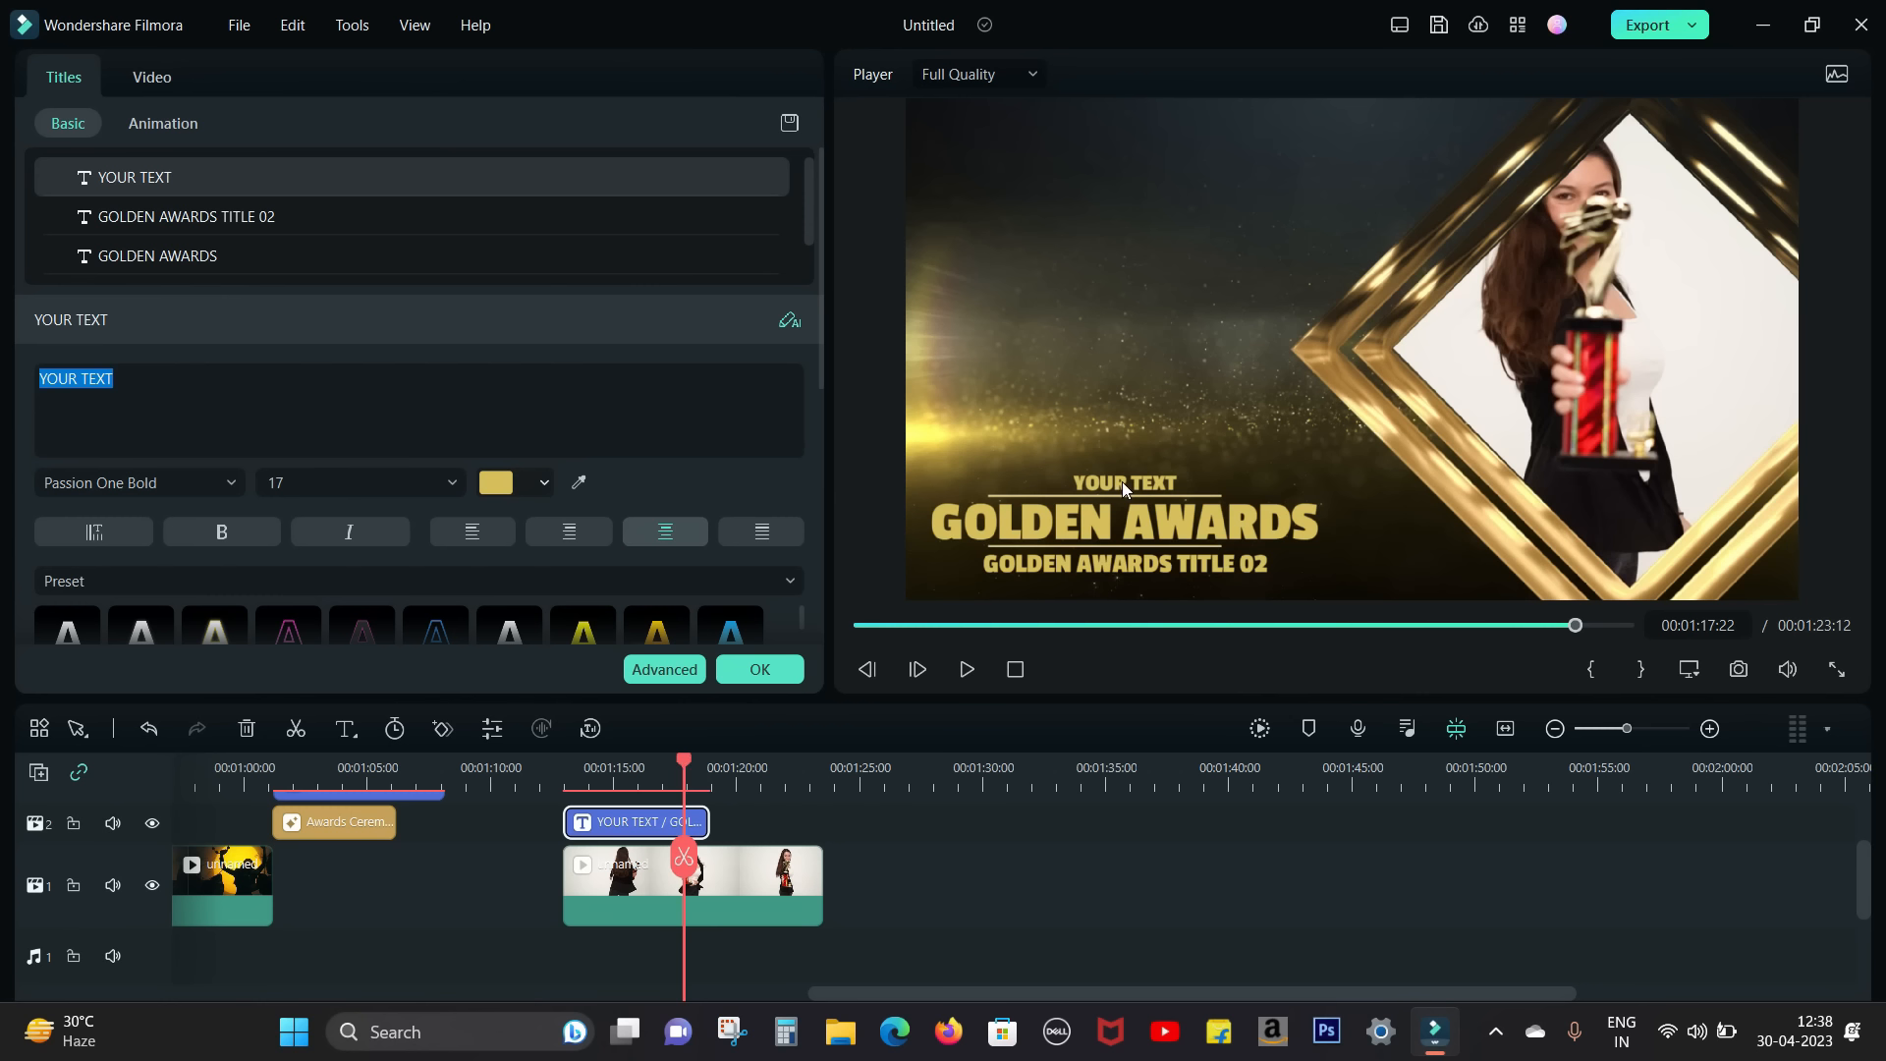
type("FILMORA")
left_click(1130, 563)
type("BEST VIDEO EDITOR 2023")
left_click(1091, 403)
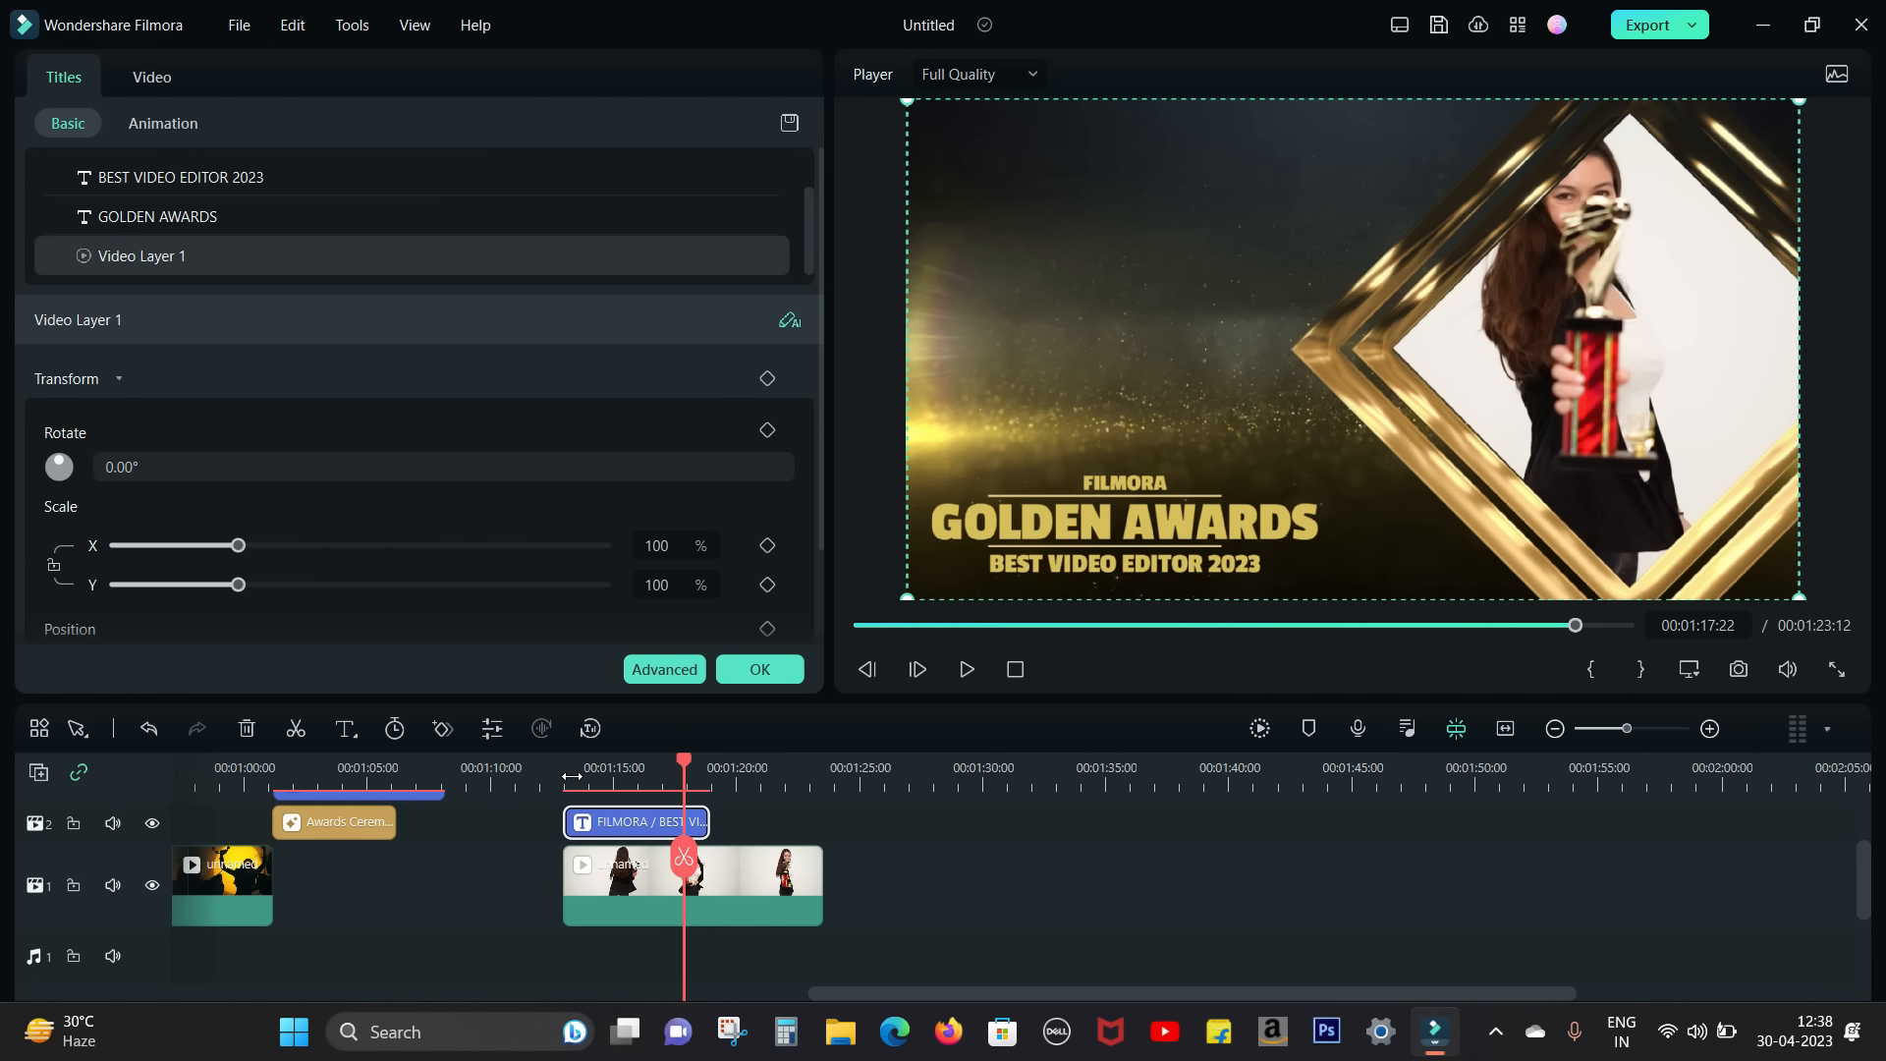
left_click(967, 670)
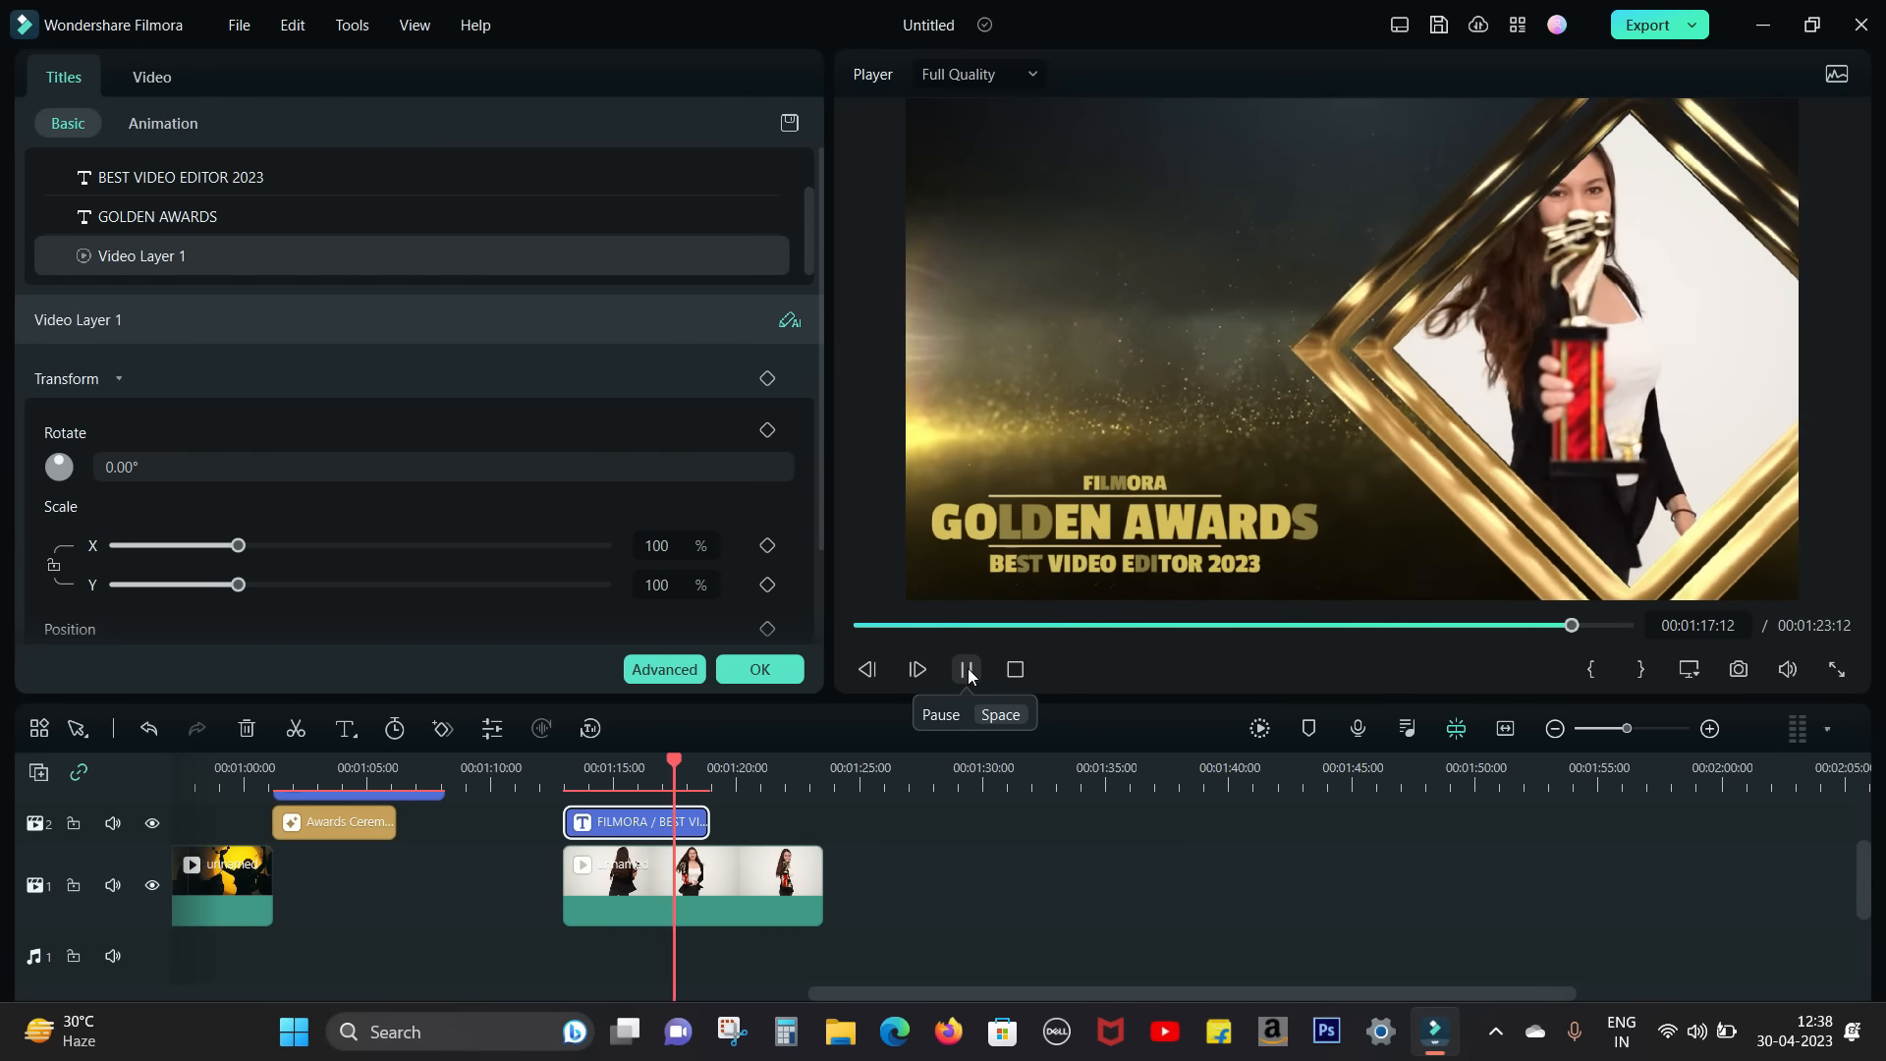
left_click(747, 674)
Step: Search the music library for "awards"
left_click(258, 83)
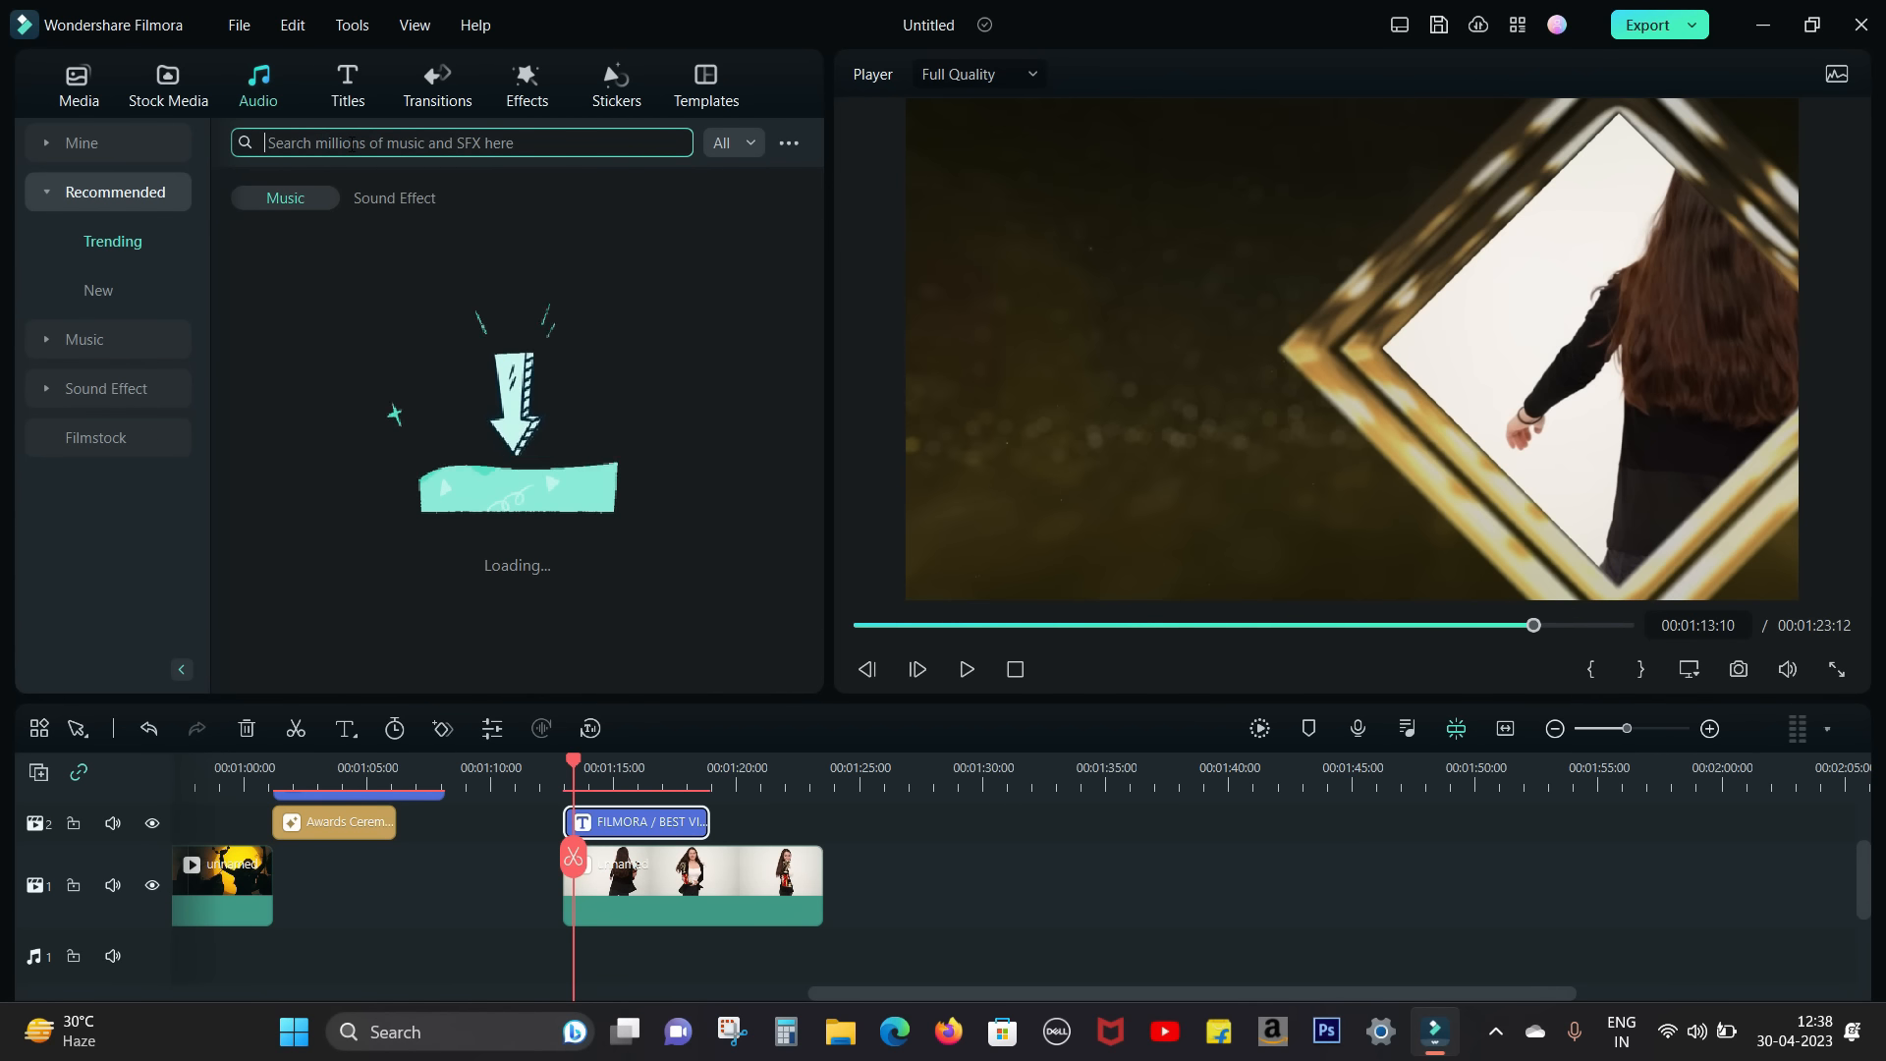
left_click(352, 144)
type("awards")
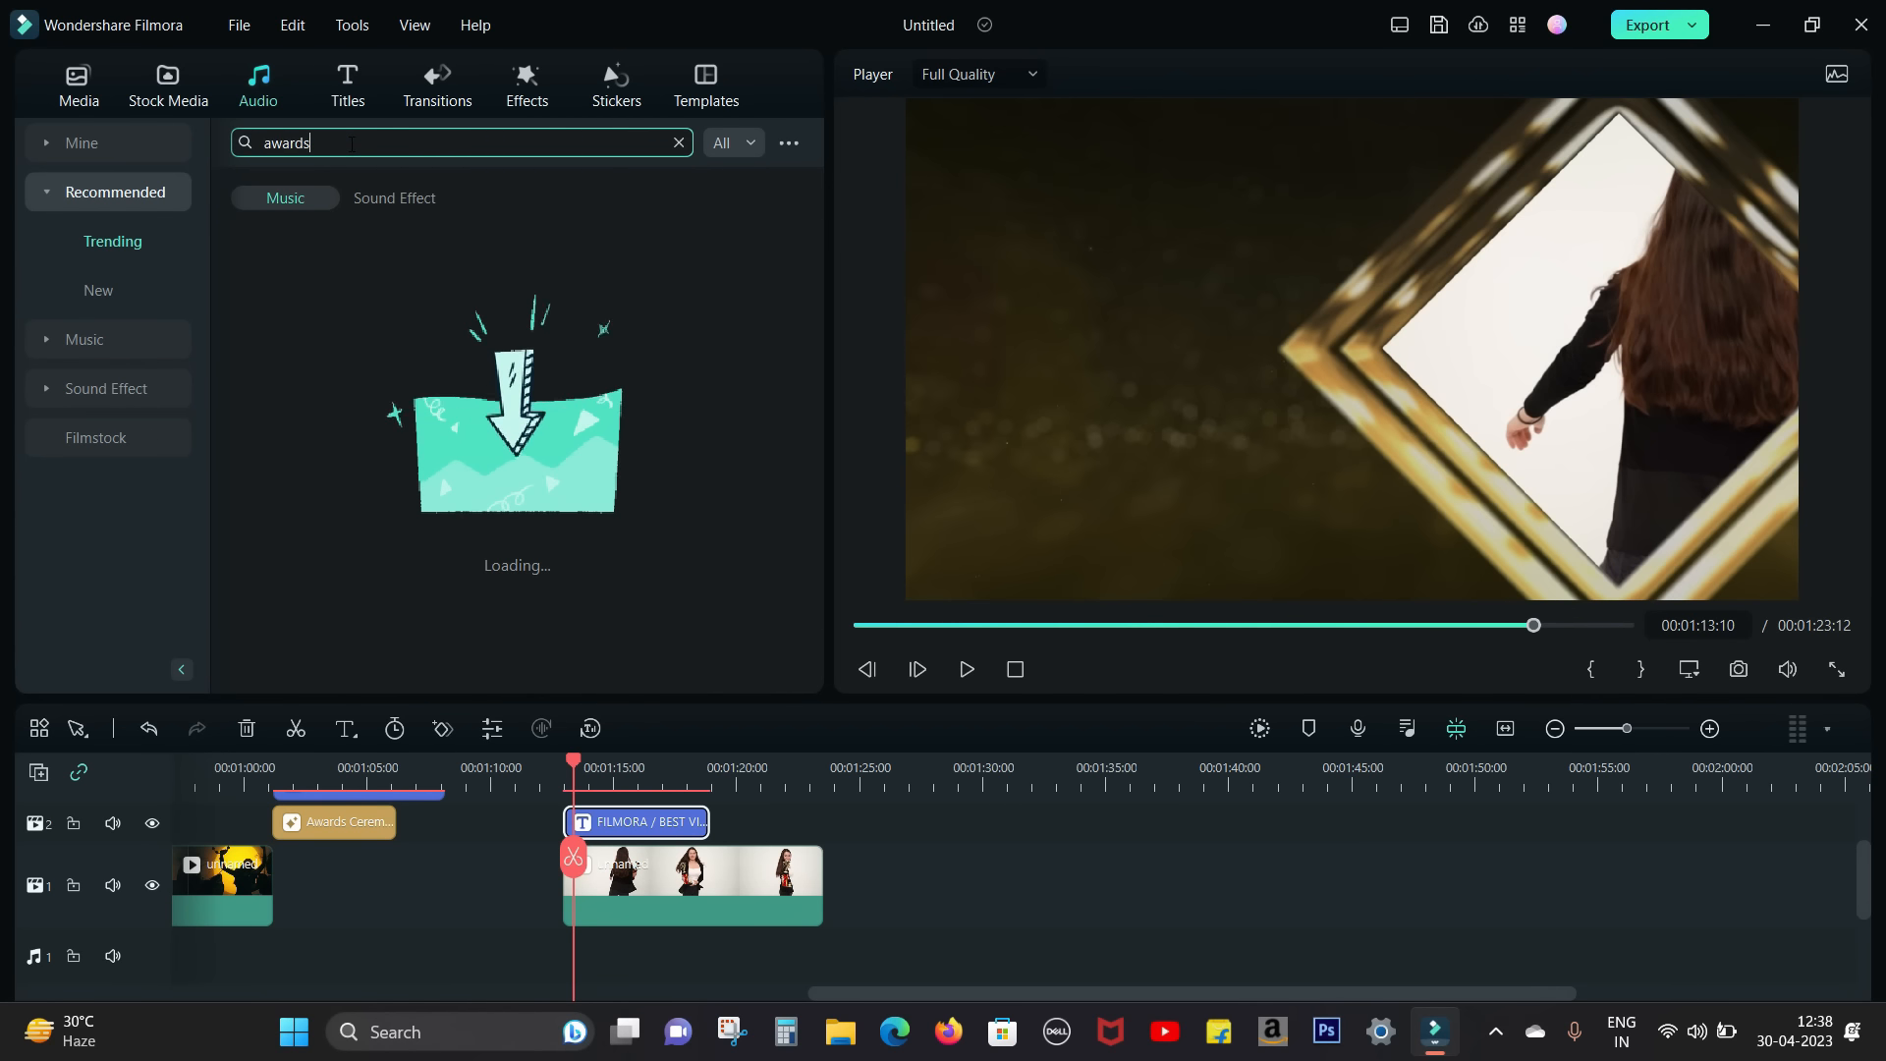
key("Return")
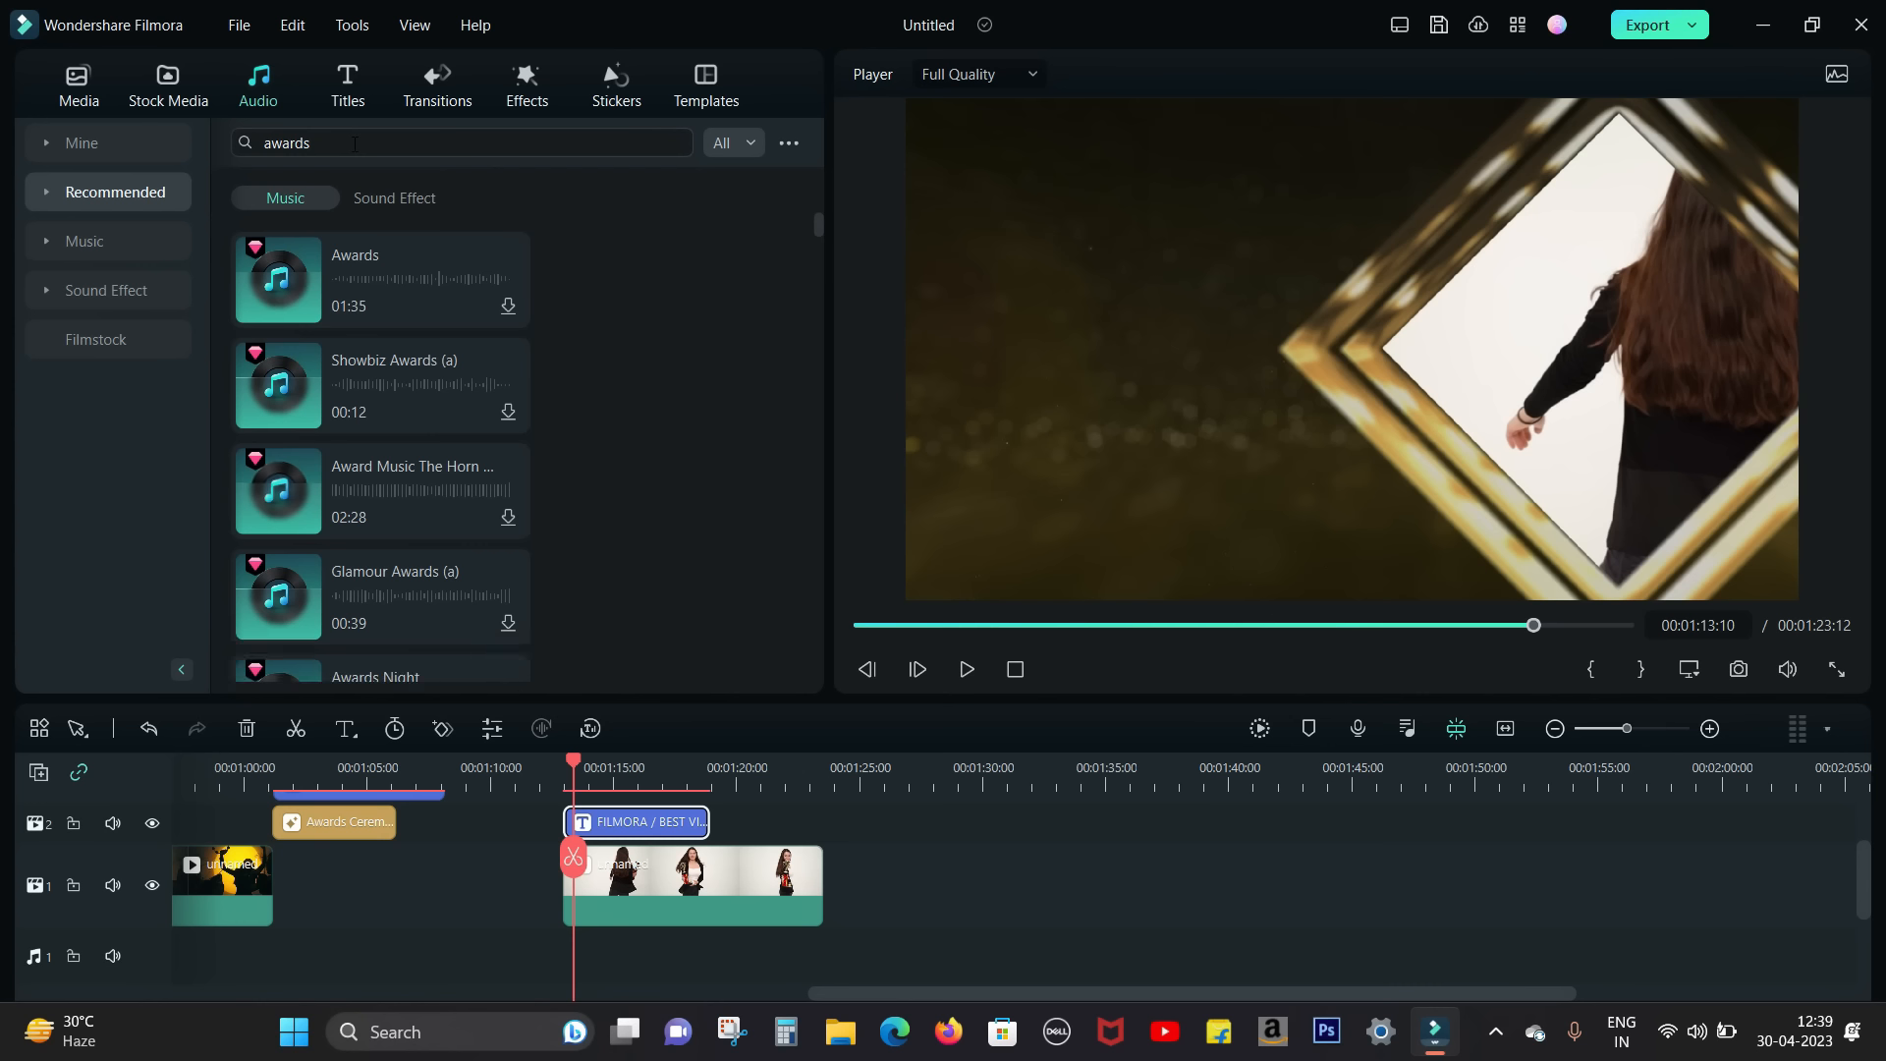
Step: Preview the music track Awards and play the timeline
left_click(370, 293)
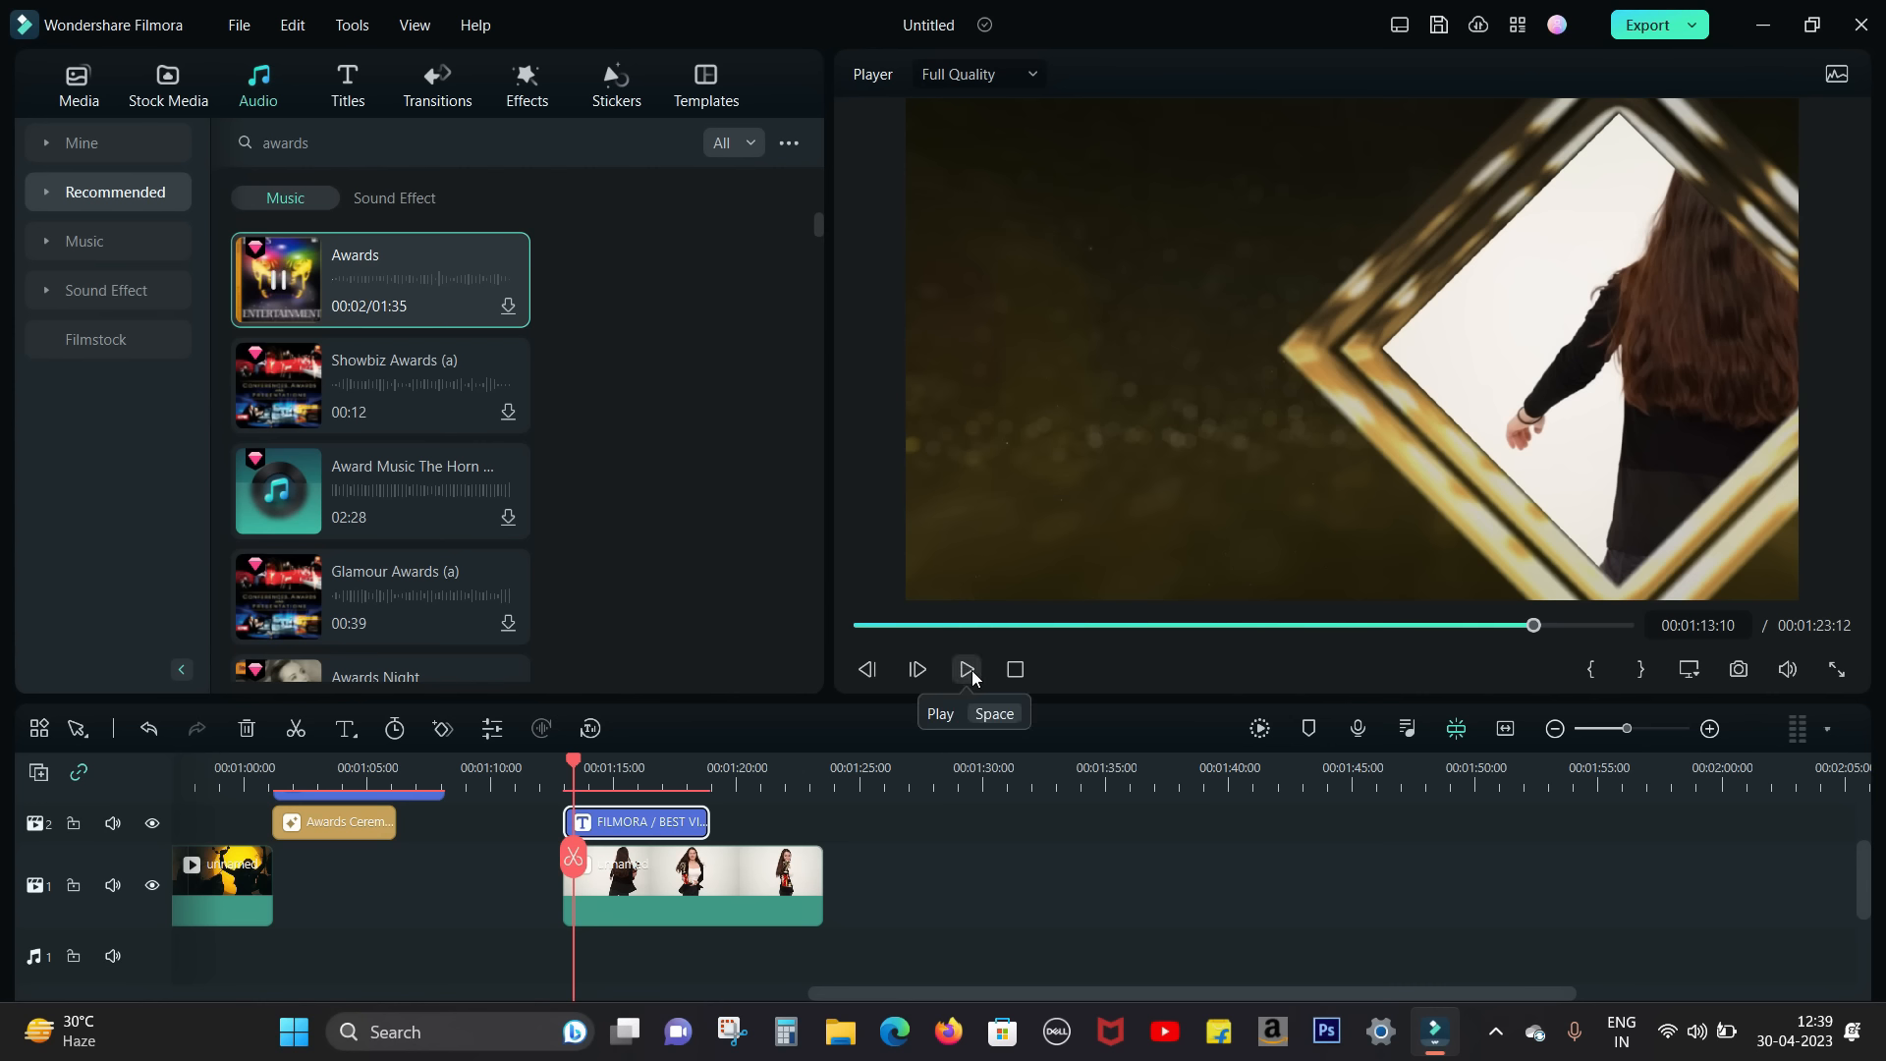
left_click(971, 670)
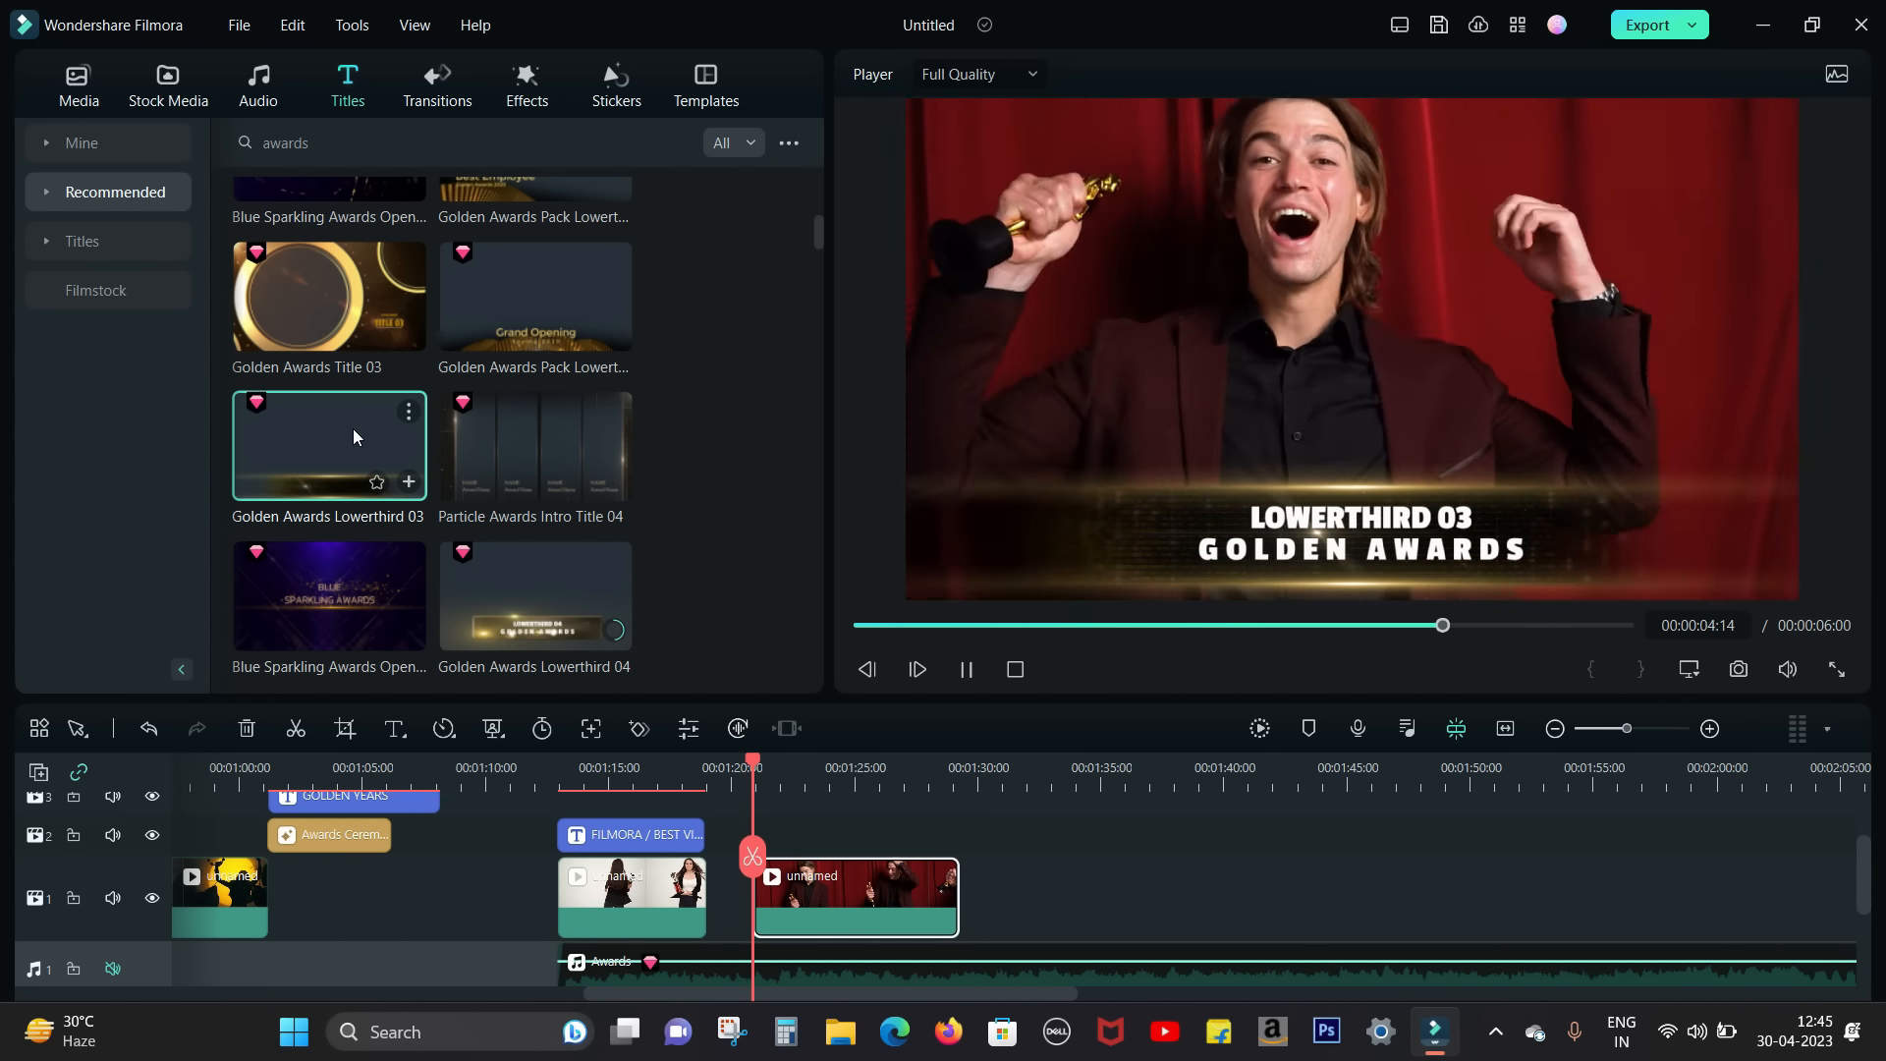
Step: Preview Particle Awards Intro Title 04, the "Grand Opening" Golden Awards Pack lower third and the Elegant Golden Particles title
left_click(541, 427)
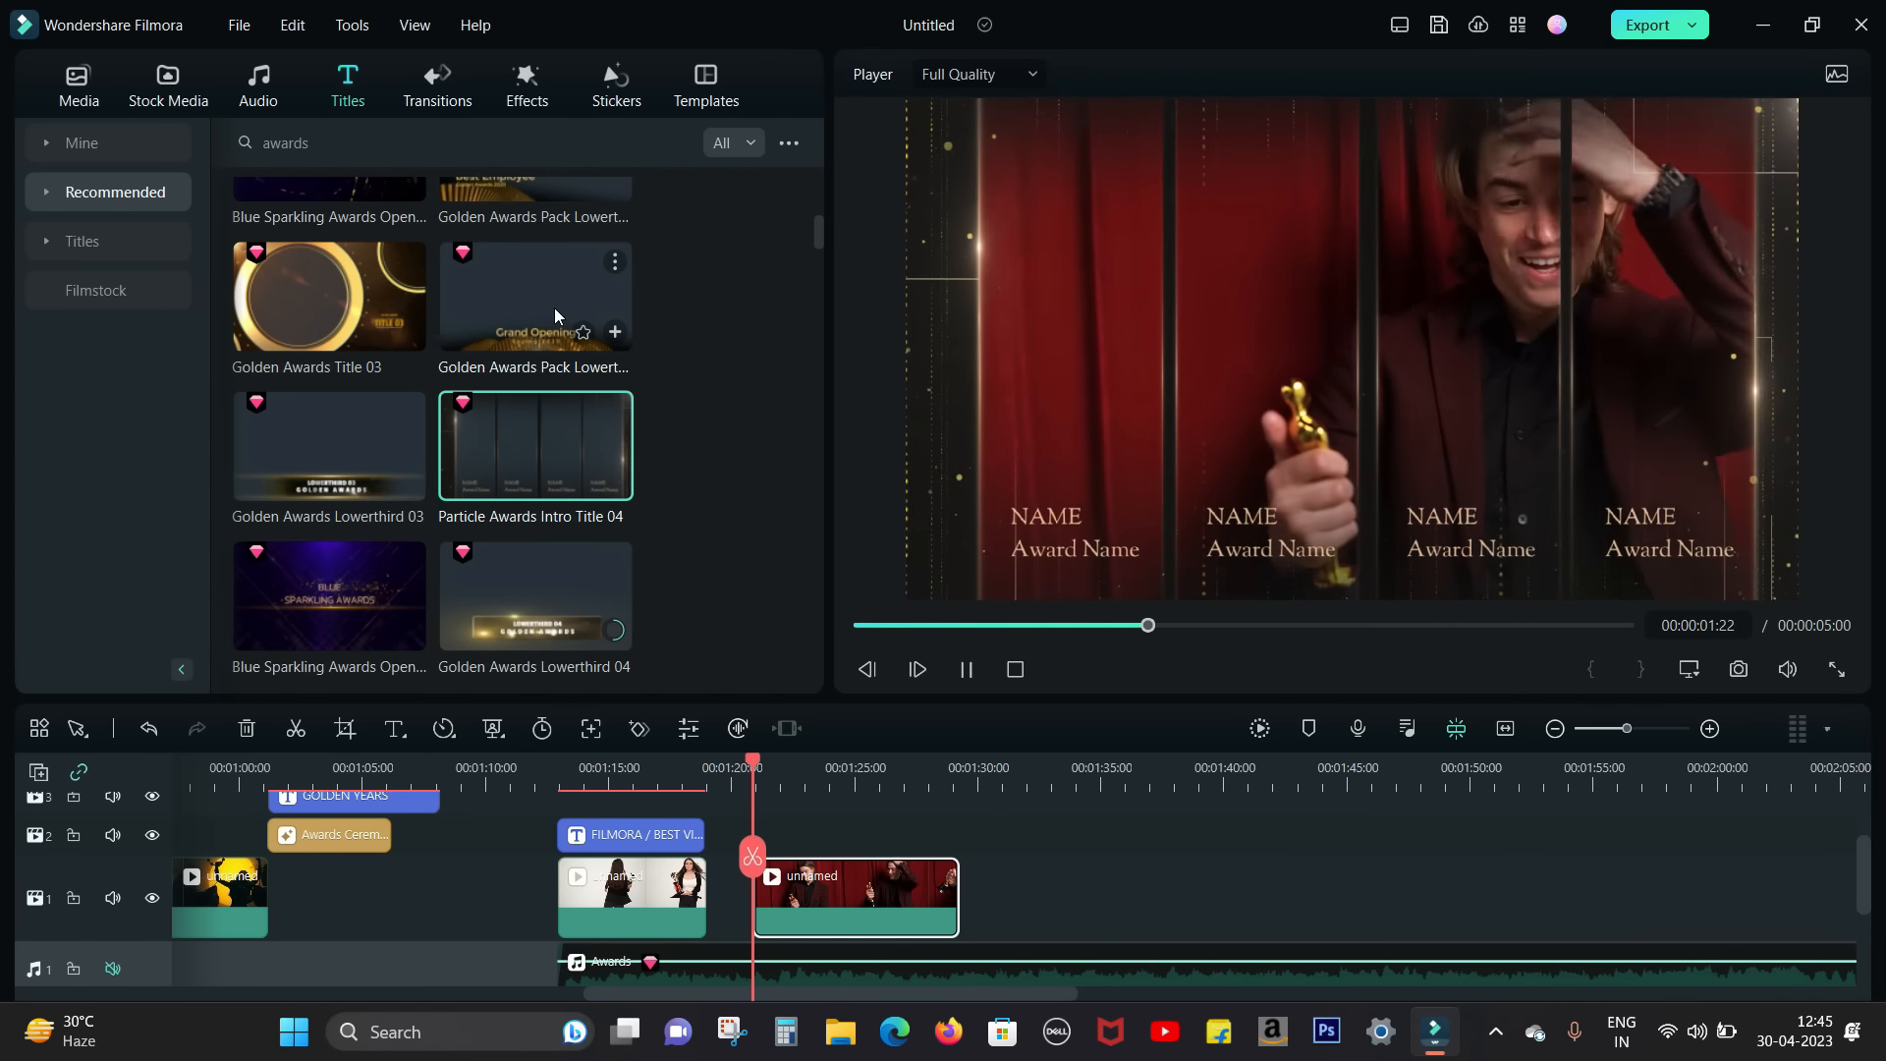
left_click(555, 309)
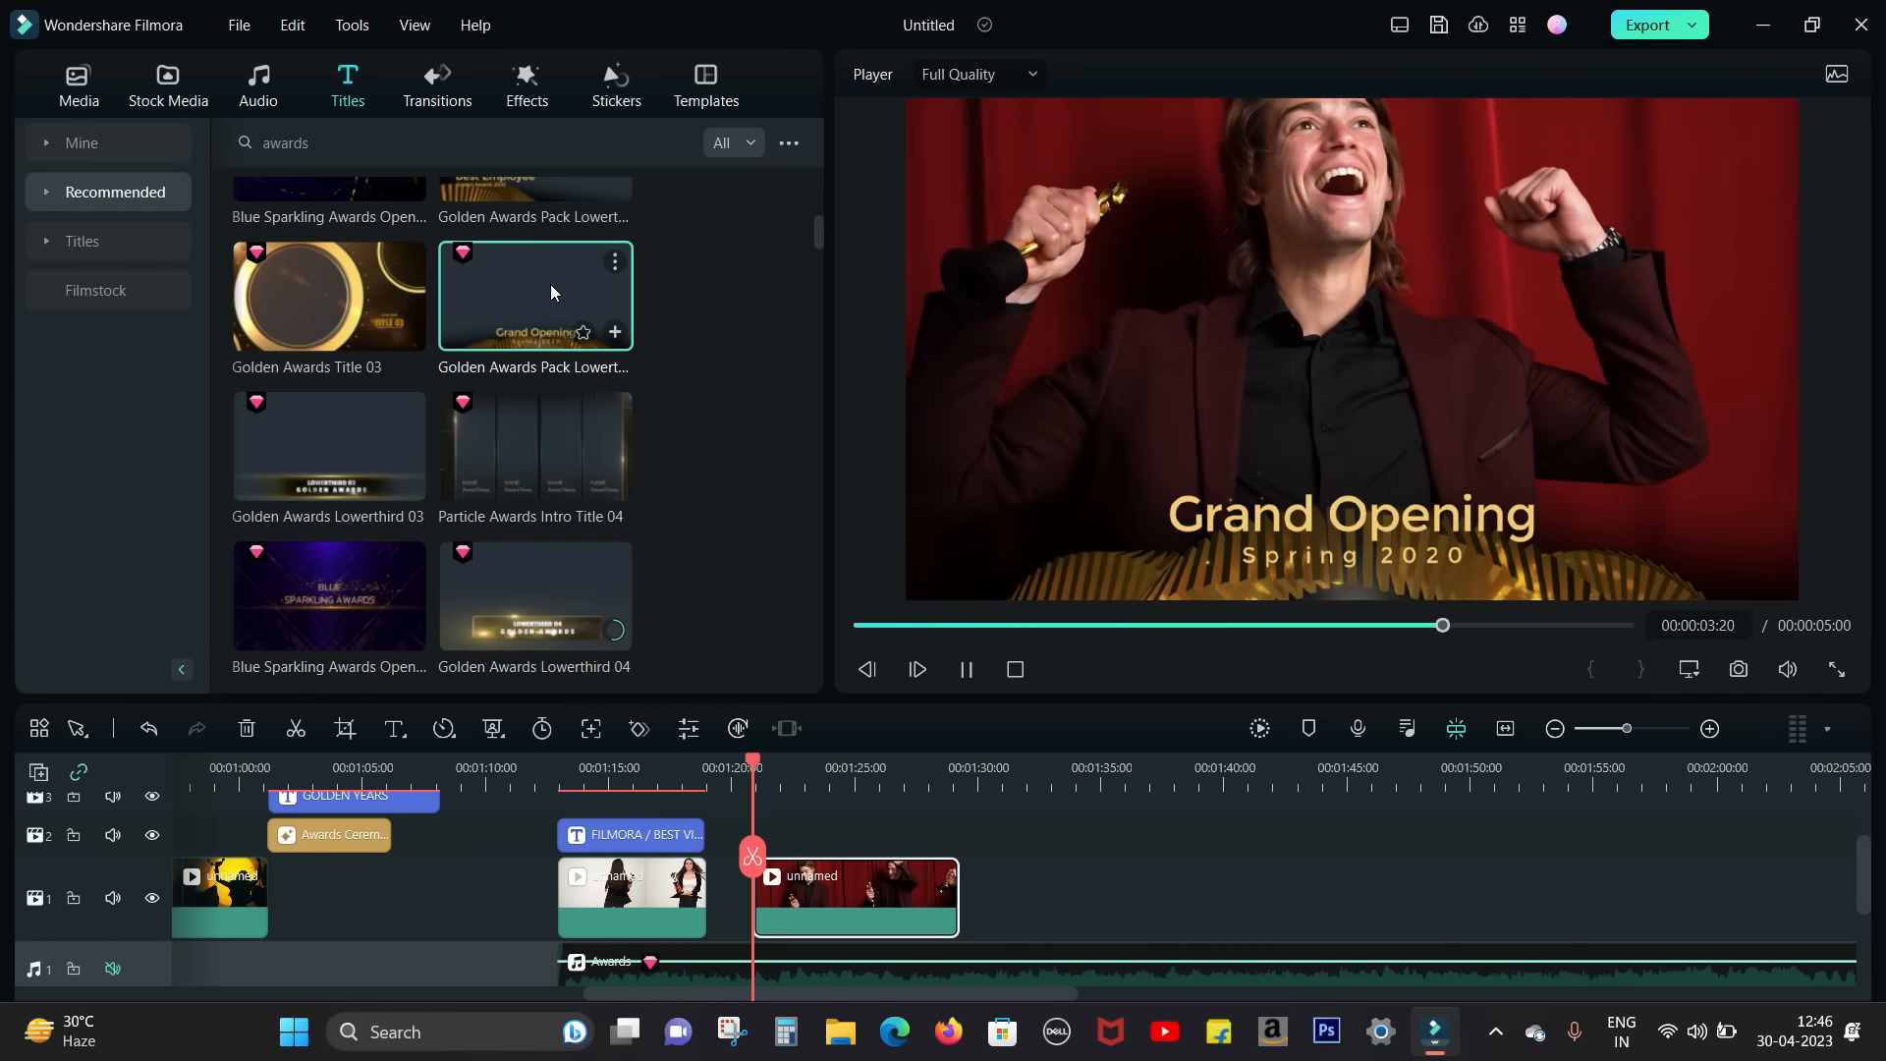
scroll(550, 285, "down", 3)
left_click(542, 546)
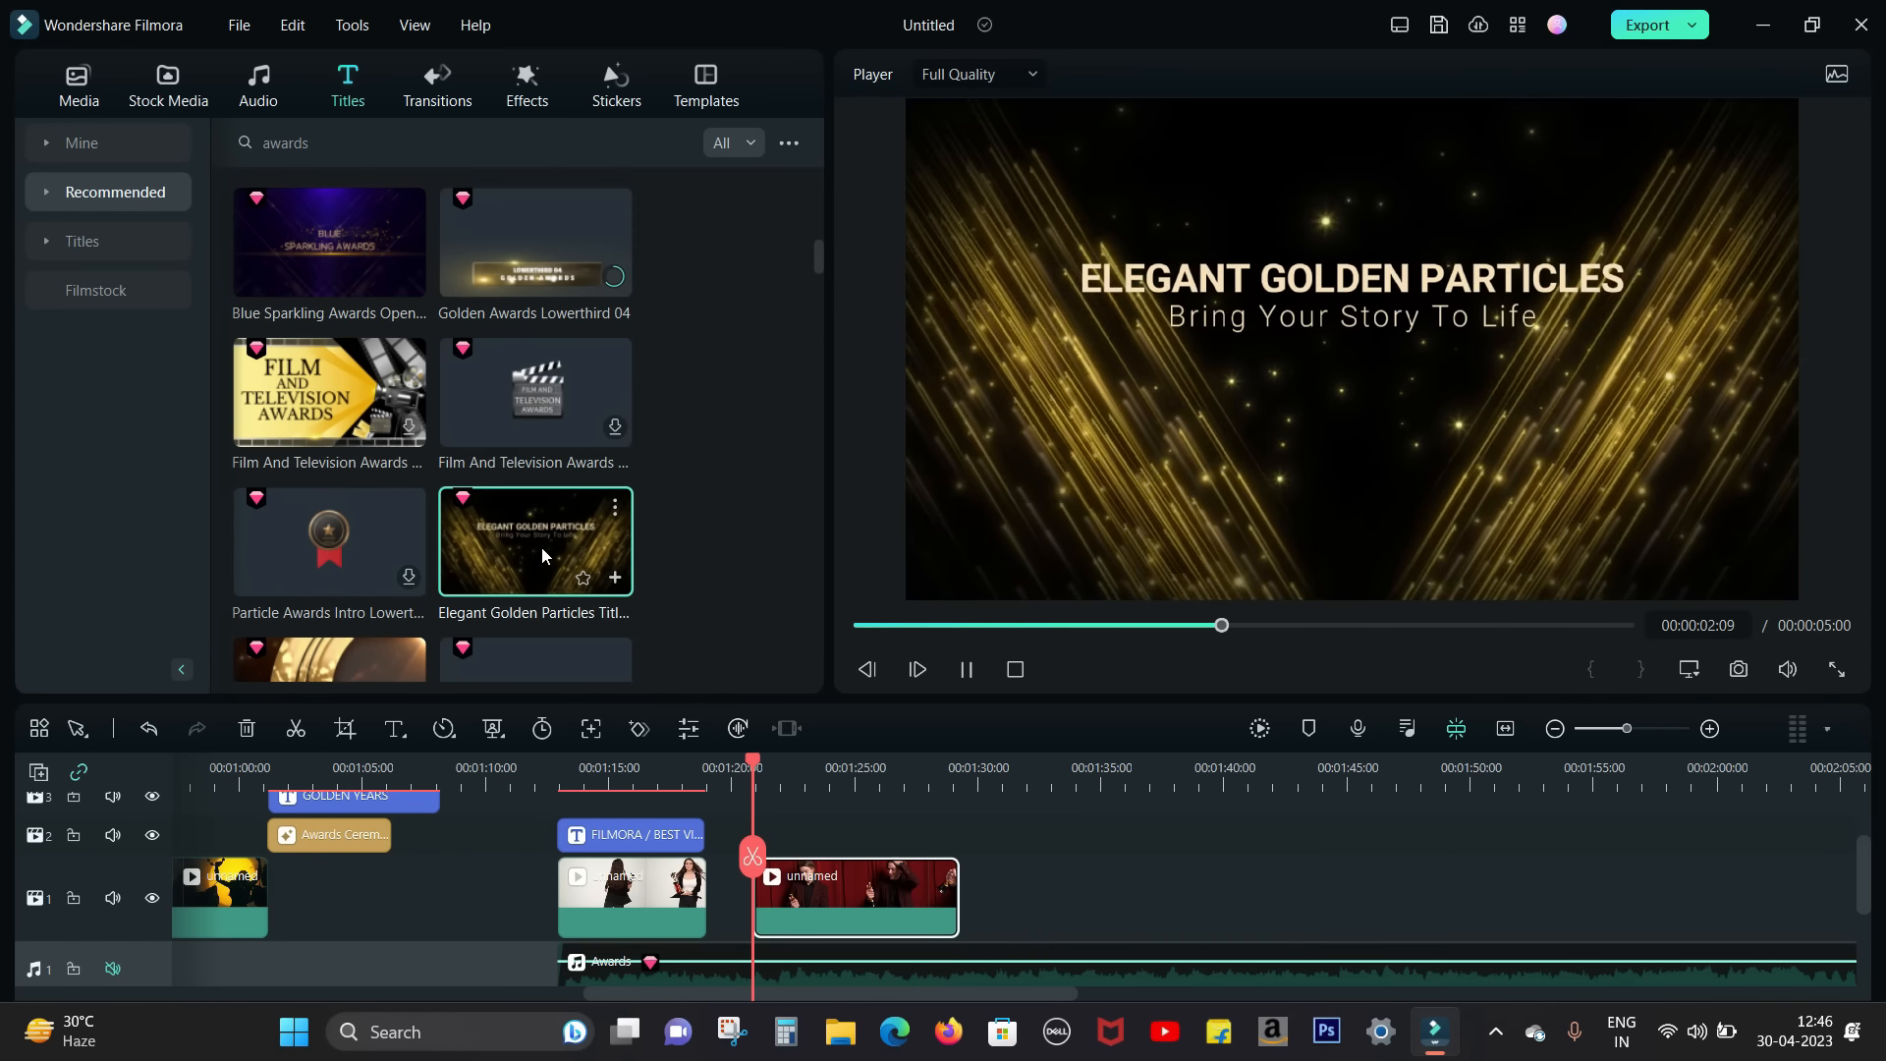
Step: Browse more awards titles, previewing the laurel-wreath Film And Television Awards title and Awards Ceremony Opener 02
scroll(324, 398, "up", 2)
left_click(324, 398)
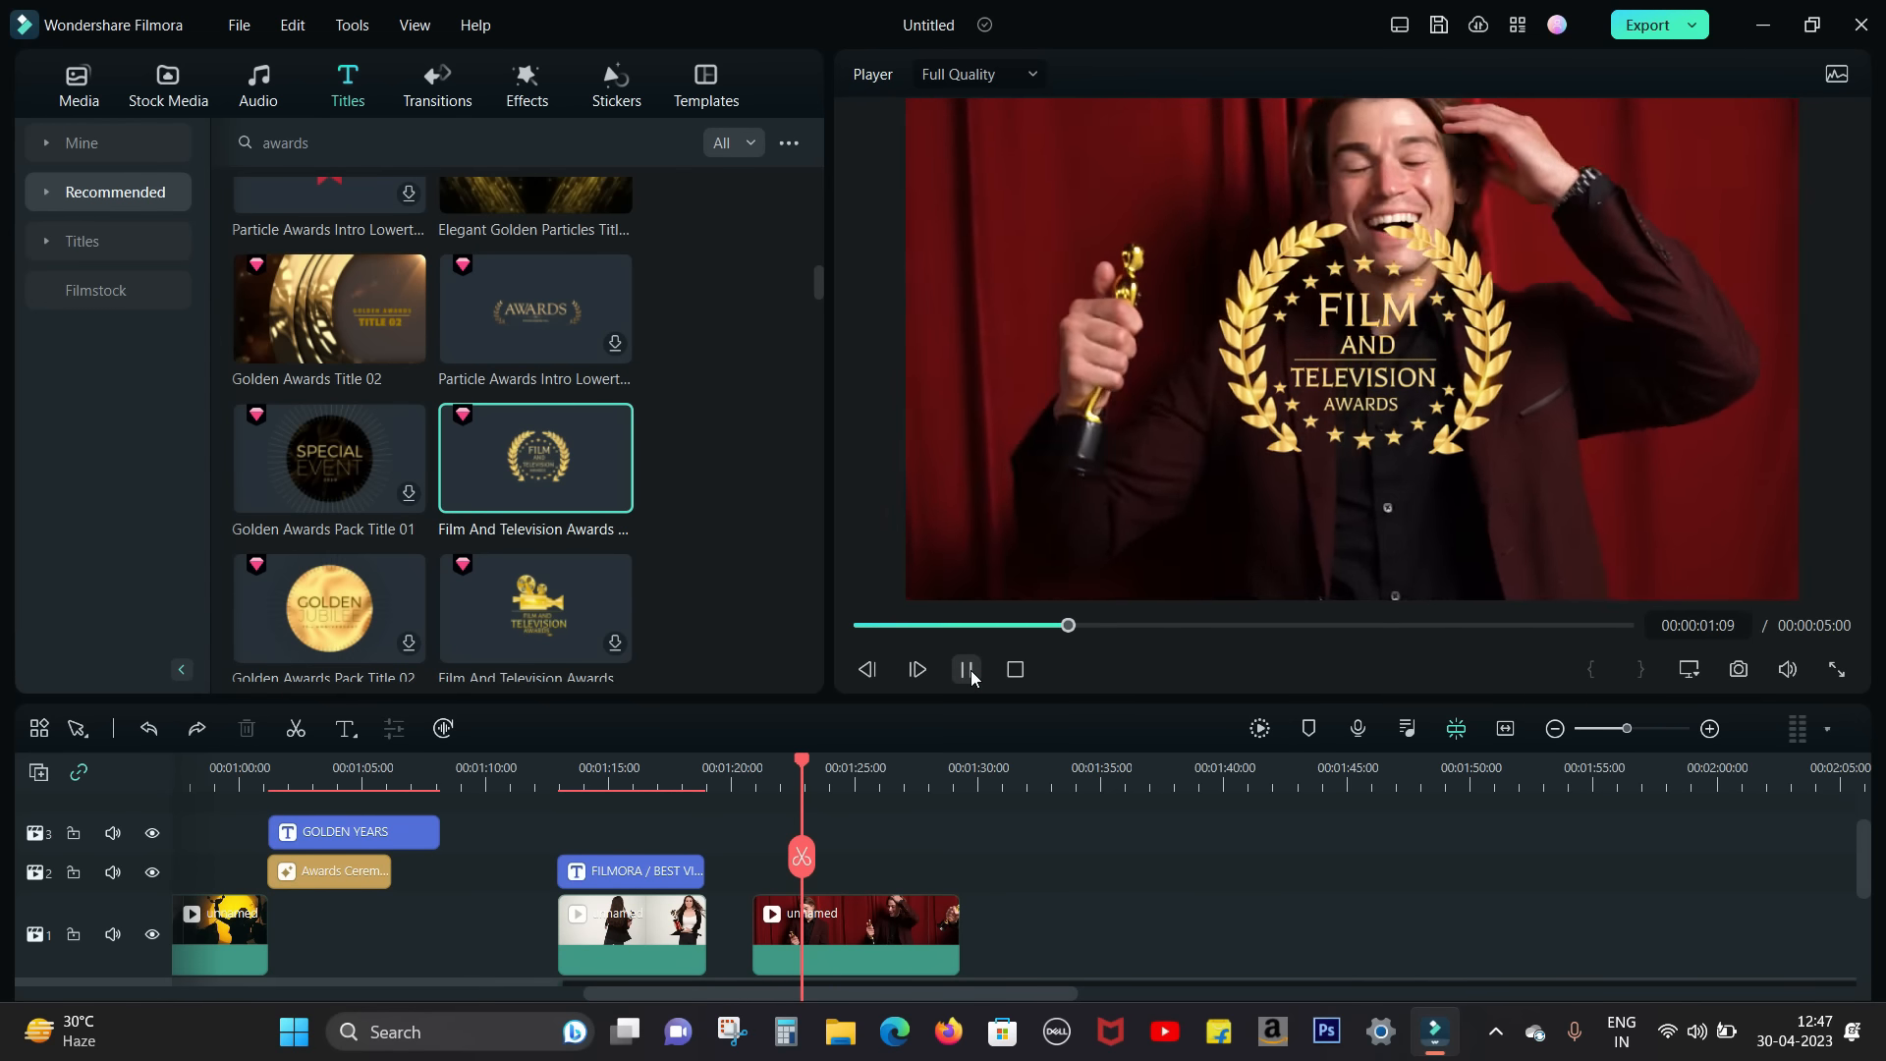
scroll(703, 499, "up", 3)
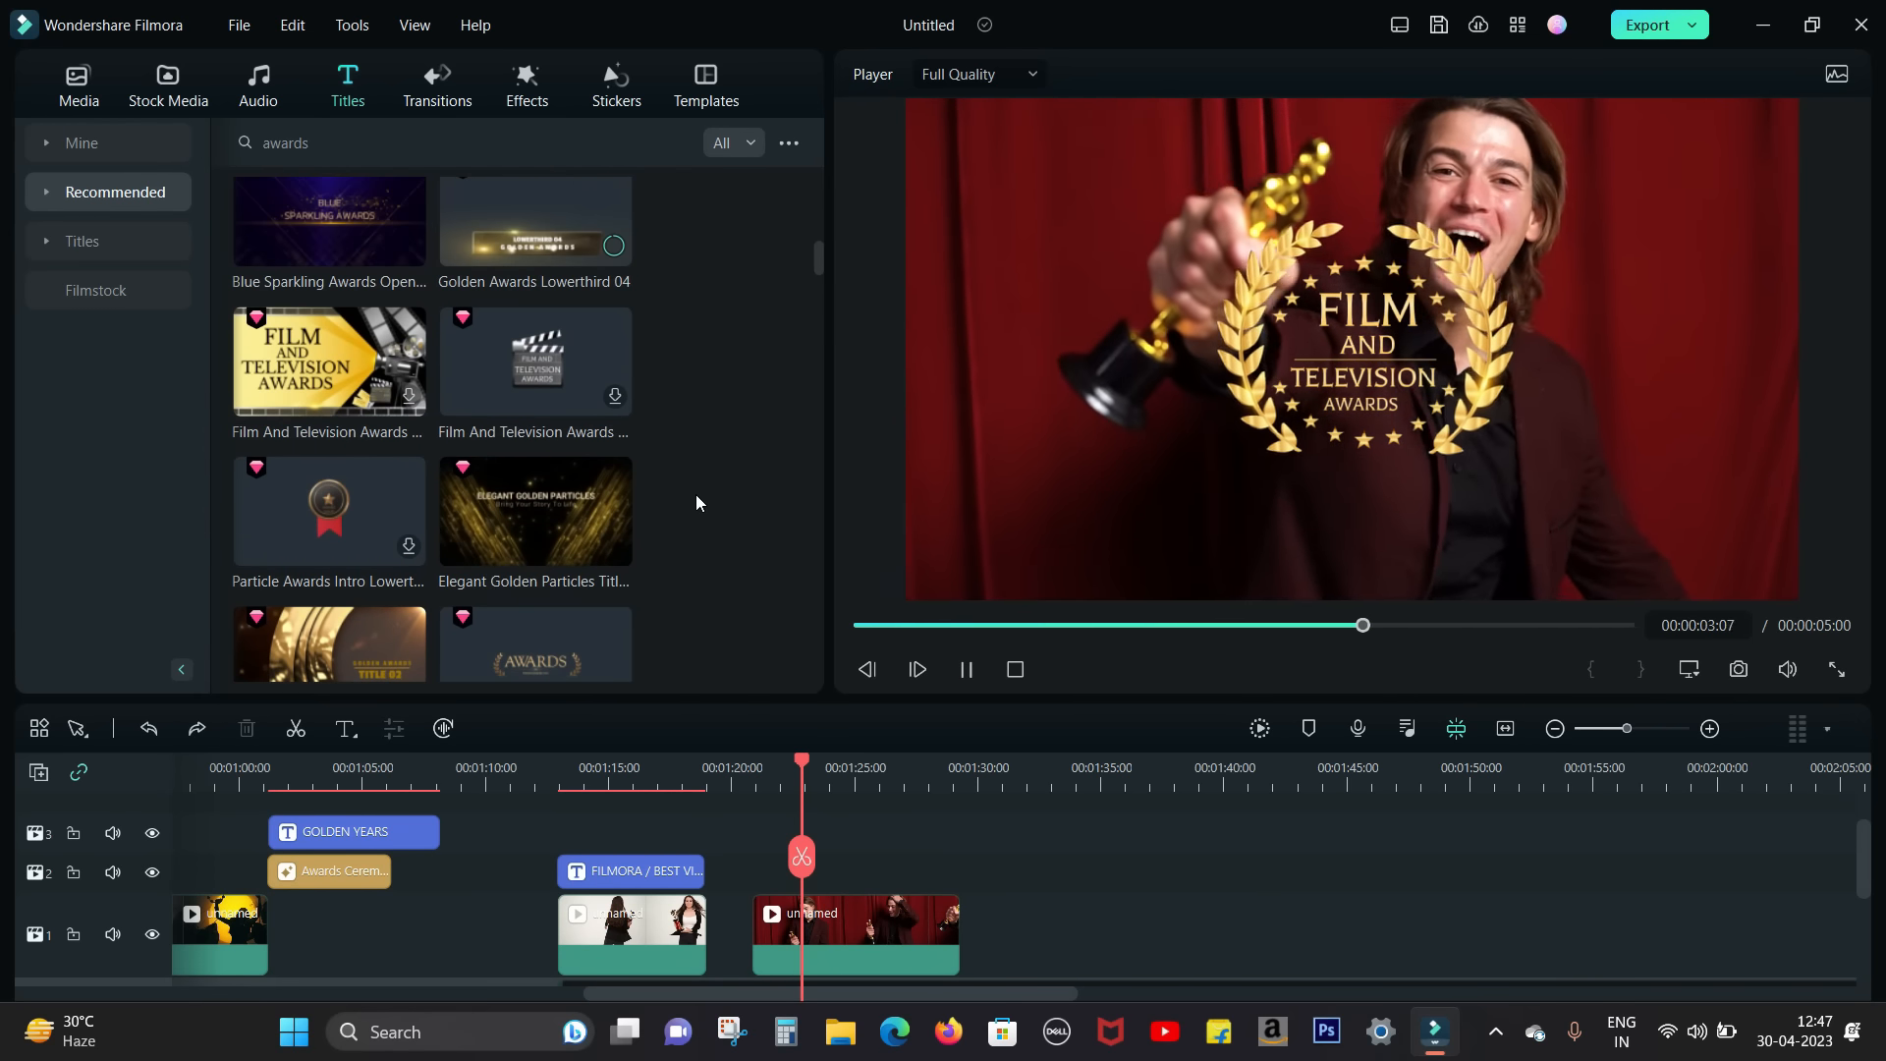
scroll(733, 469, "down", 5)
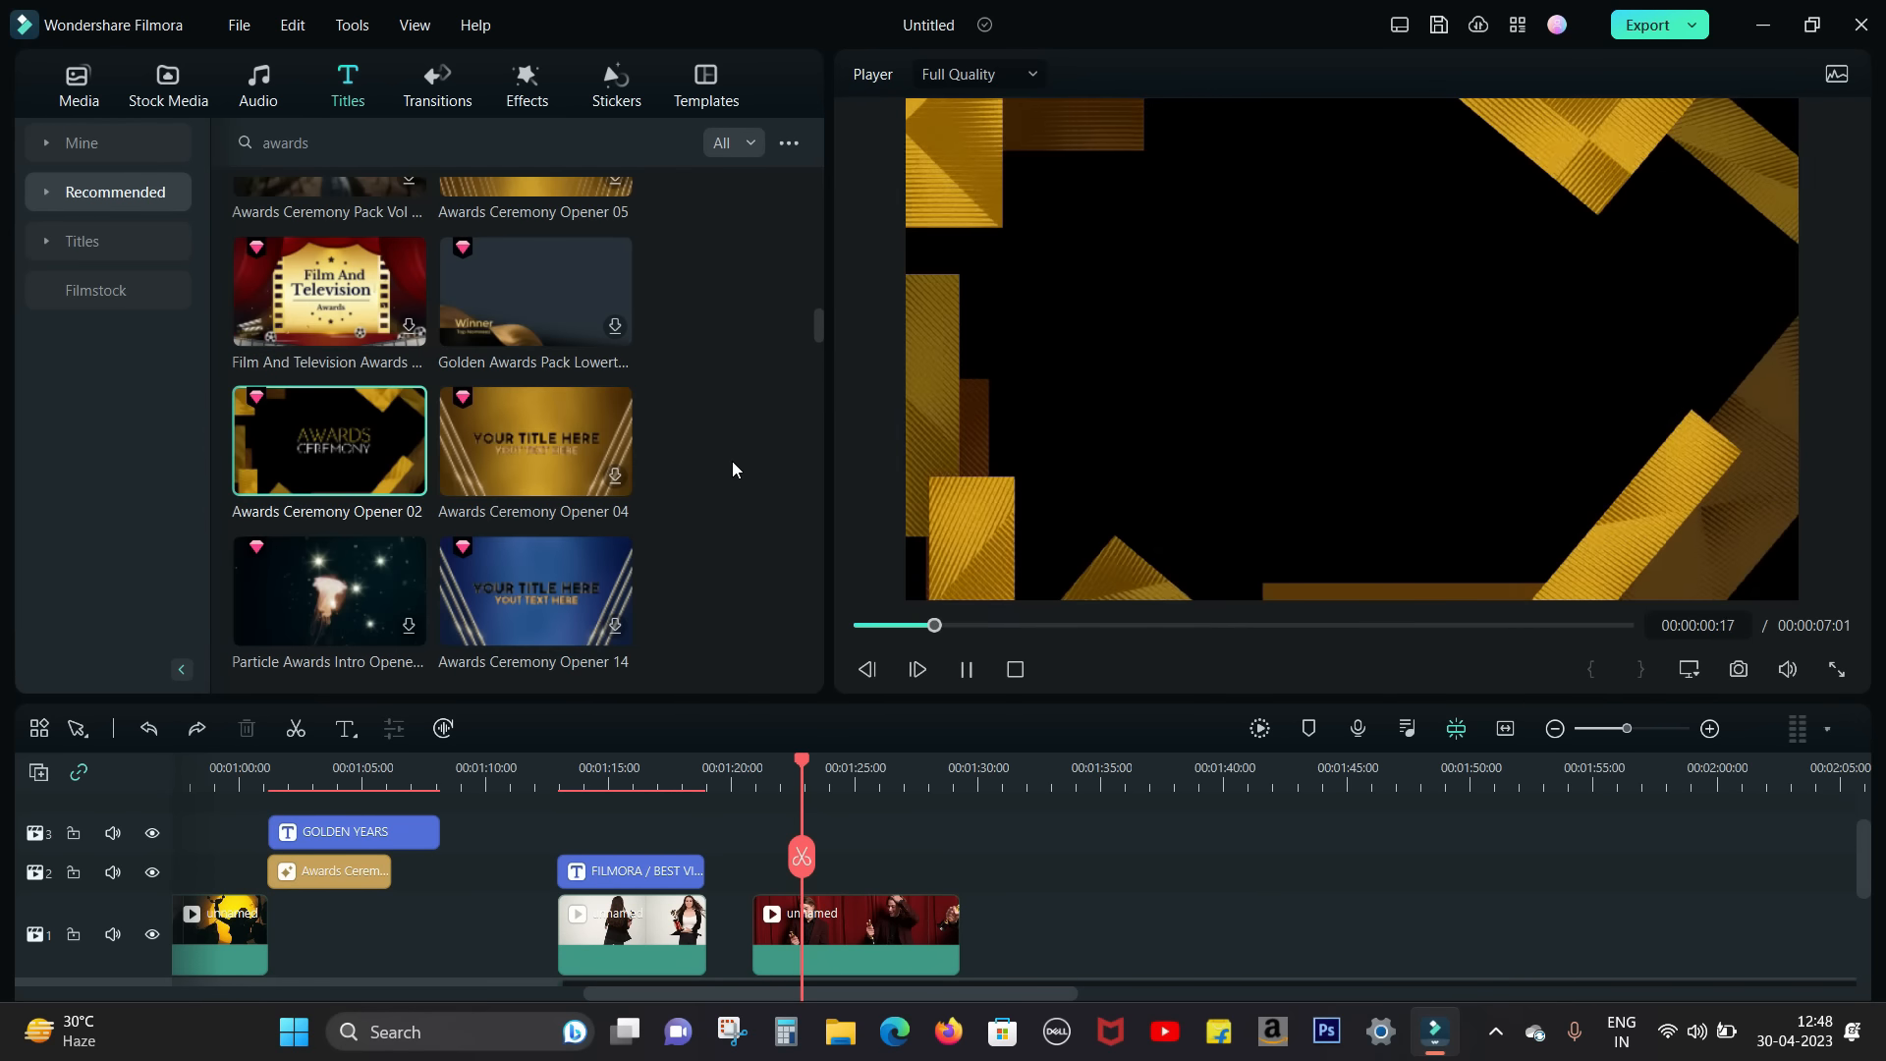